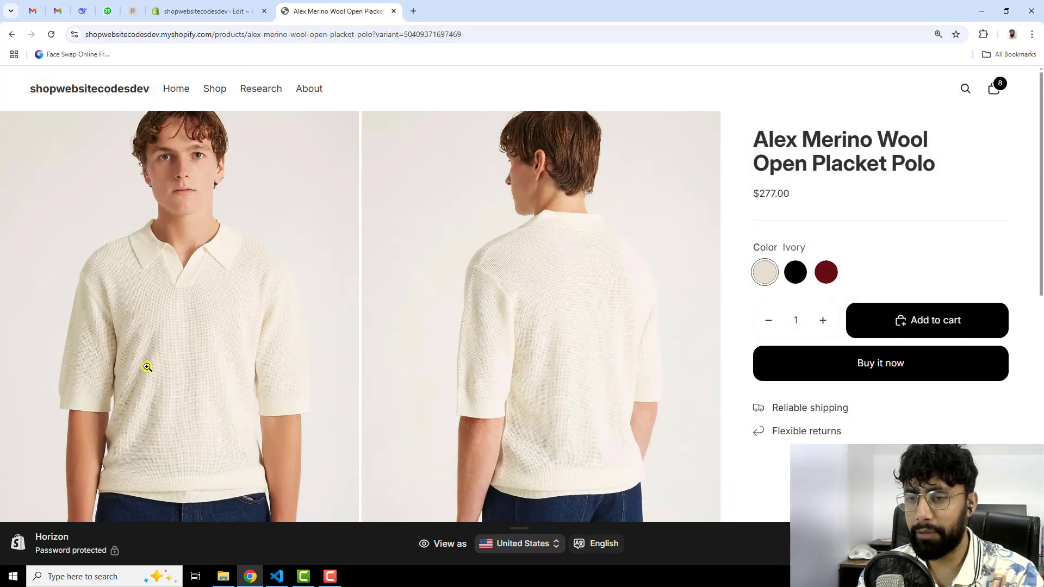
- Check which images the polo shows for its Black, Rhubarb and Ivory swatches
{"action": "scroll", "coordinate": [808, 435], "scroll_direction": "down", "scroll_amount": 2}
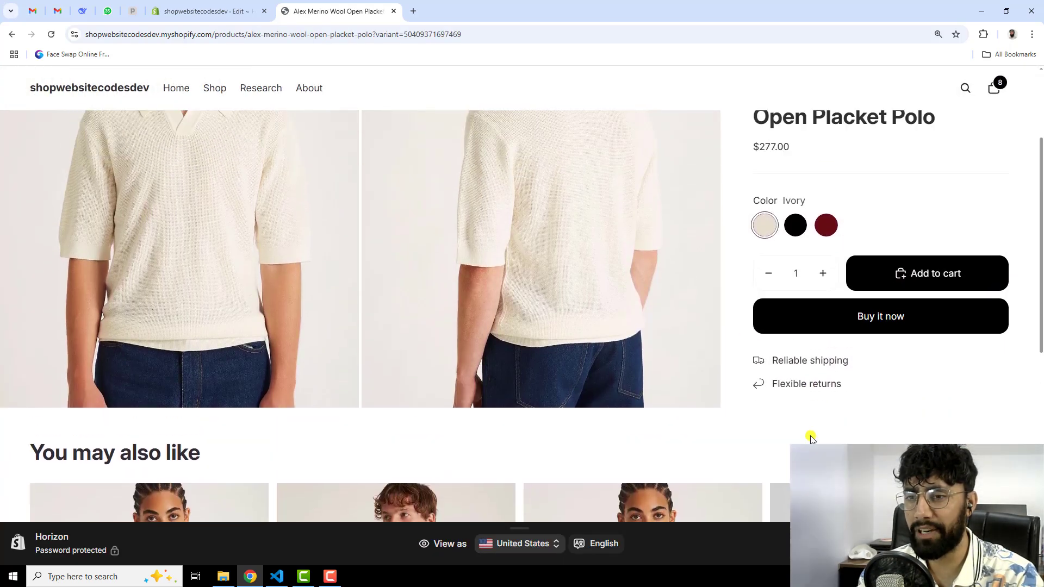
{"action": "scroll", "coordinate": [808, 436], "scroll_direction": "up", "scroll_amount": 2}
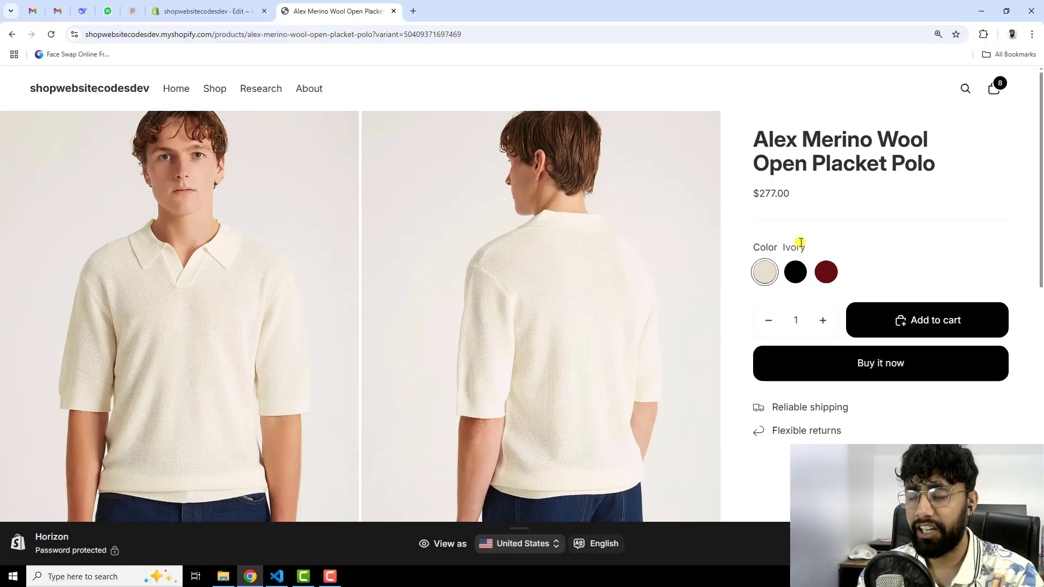
{"action": "left_click", "coordinate": [796, 273]}
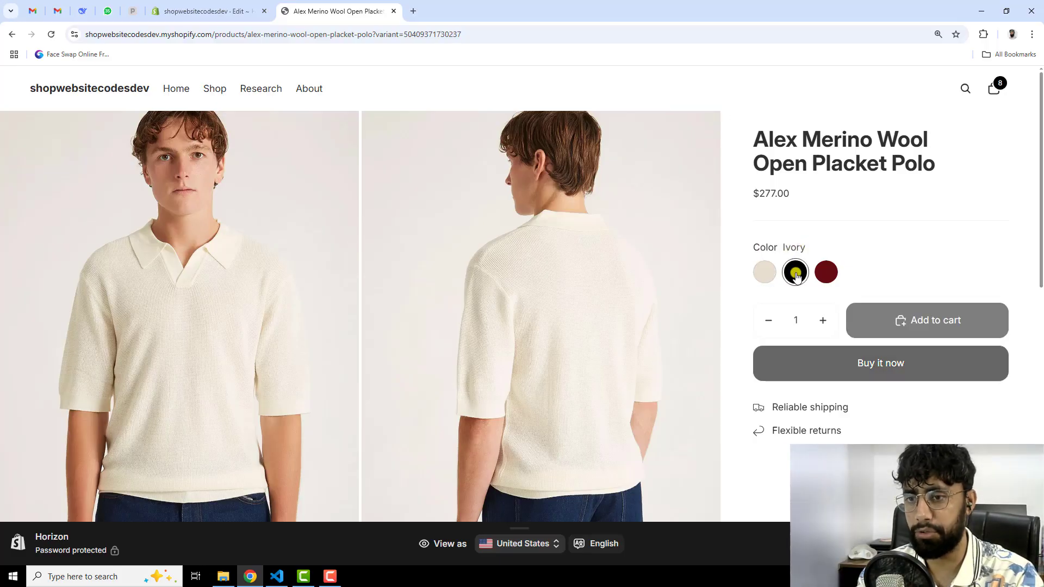
{"action": "scroll", "coordinate": [823, 322], "scroll_direction": "down", "scroll_amount": 2}
{"action": "scroll", "coordinate": [775, 311], "scroll_direction": "up", "scroll_amount": 2}
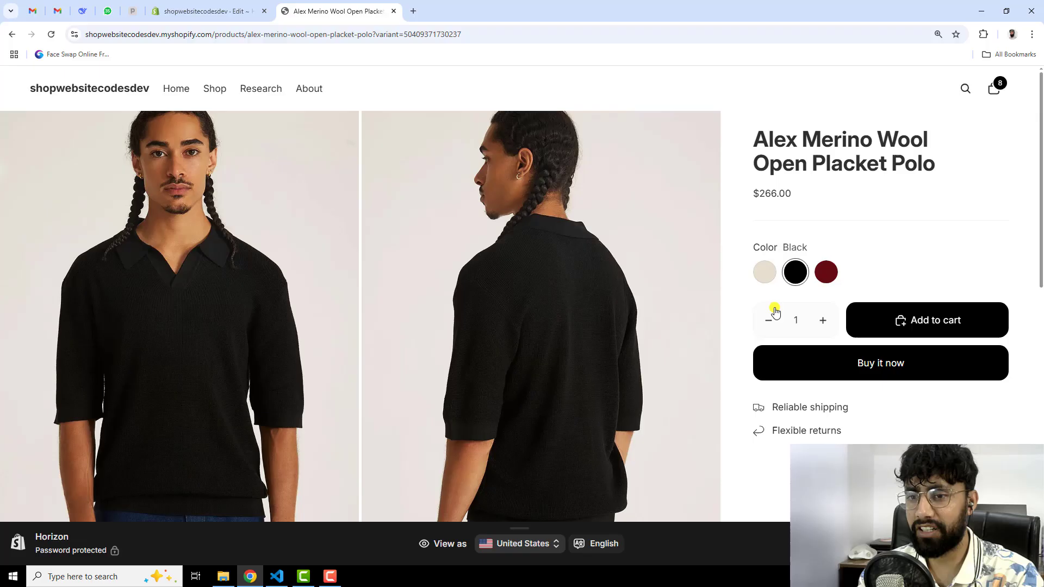
{"action": "left_click", "coordinate": [825, 280]}
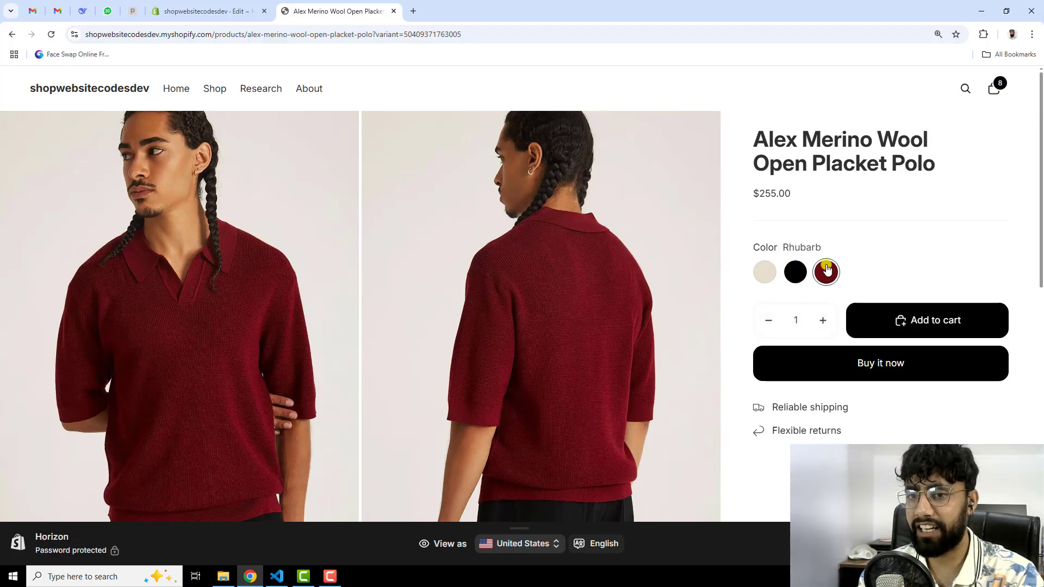
{"action": "scroll", "coordinate": [659, 291], "scroll_direction": "down", "scroll_amount": 1}
{"action": "scroll", "coordinate": [697, 379], "scroll_direction": "up", "scroll_amount": 1}
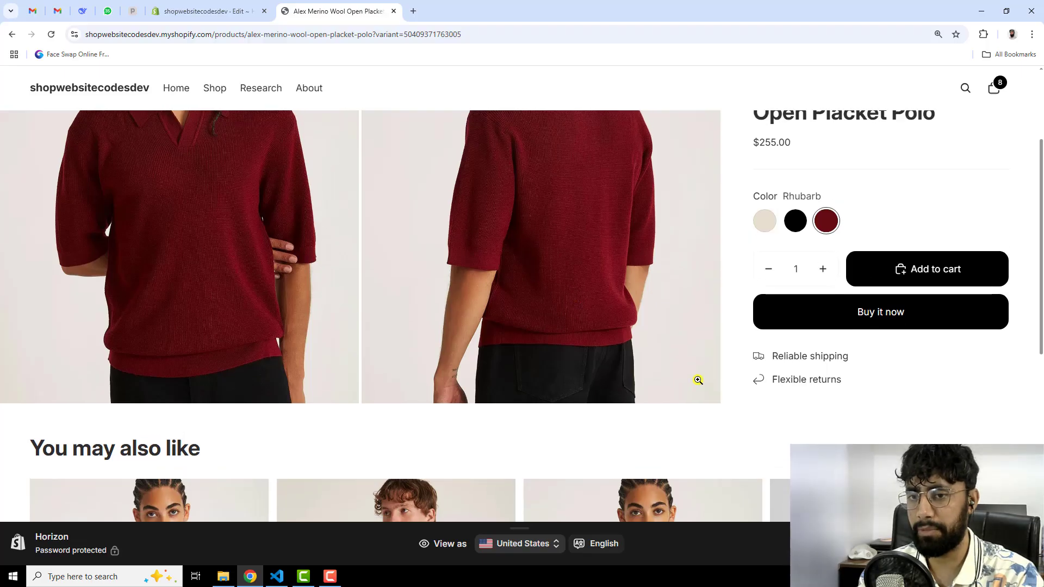
{"action": "left_click", "coordinate": [764, 272]}
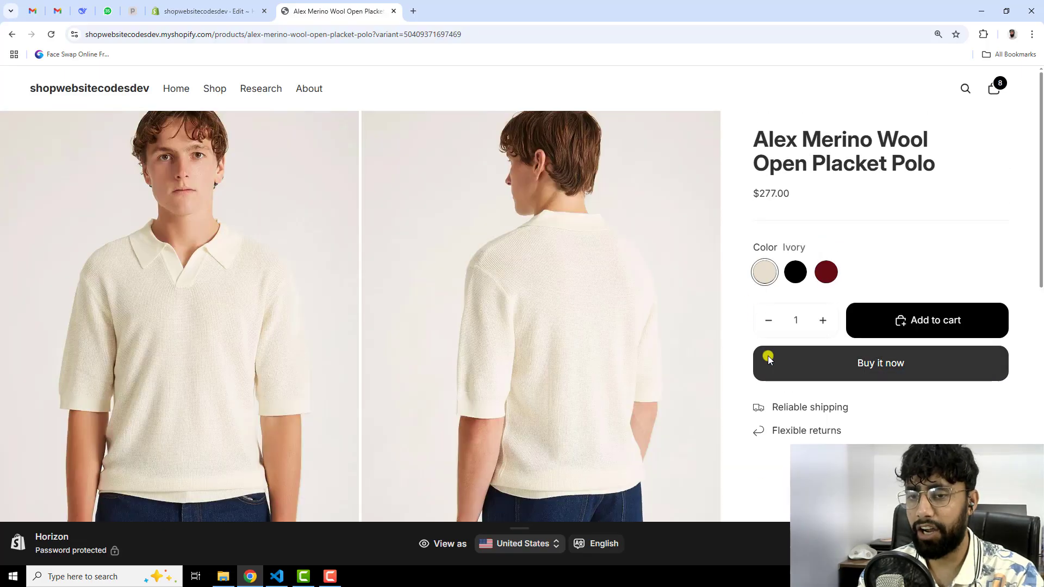
- Test the Eldridge quarter zip's Black swatch, reload the page, and close the product tab
{"action": "scroll", "coordinate": [756, 365], "scroll_direction": "down", "scroll_amount": 6}
{"action": "scroll", "coordinate": [757, 372], "scroll_direction": "down", "scroll_amount": 1}
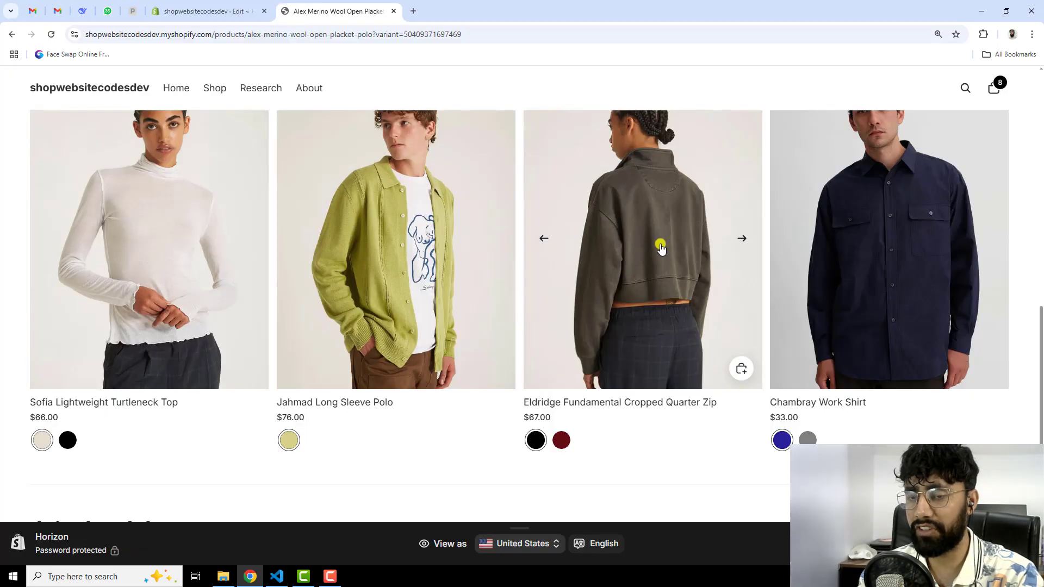
{"action": "left_click", "coordinate": [630, 228]}
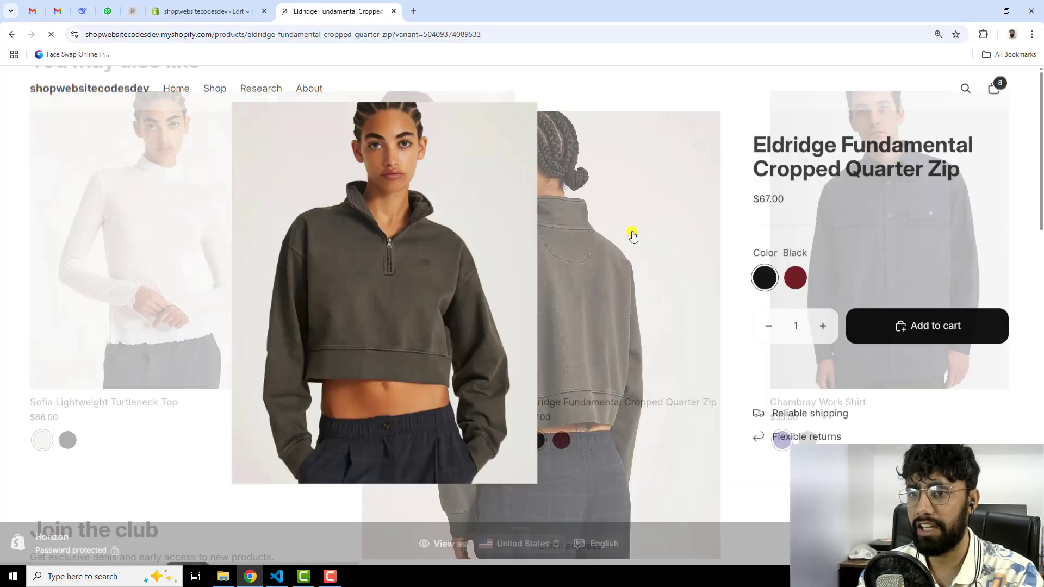
{"action": "scroll", "coordinate": [633, 344], "scroll_direction": "down", "scroll_amount": 2}
{"action": "scroll", "coordinate": [633, 343], "scroll_direction": "up", "scroll_amount": 2}
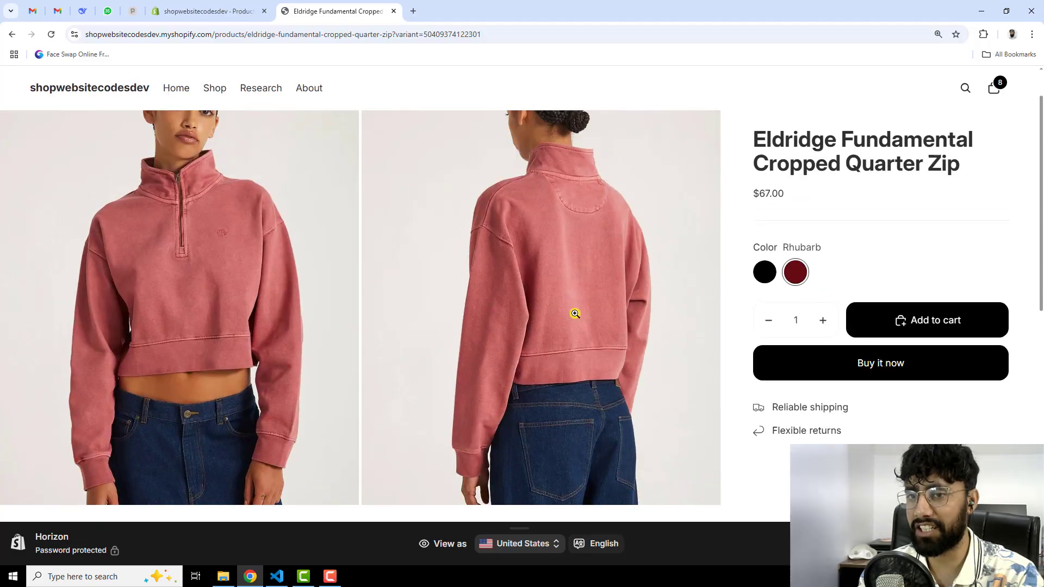
{"action": "left_click", "coordinate": [765, 273]}
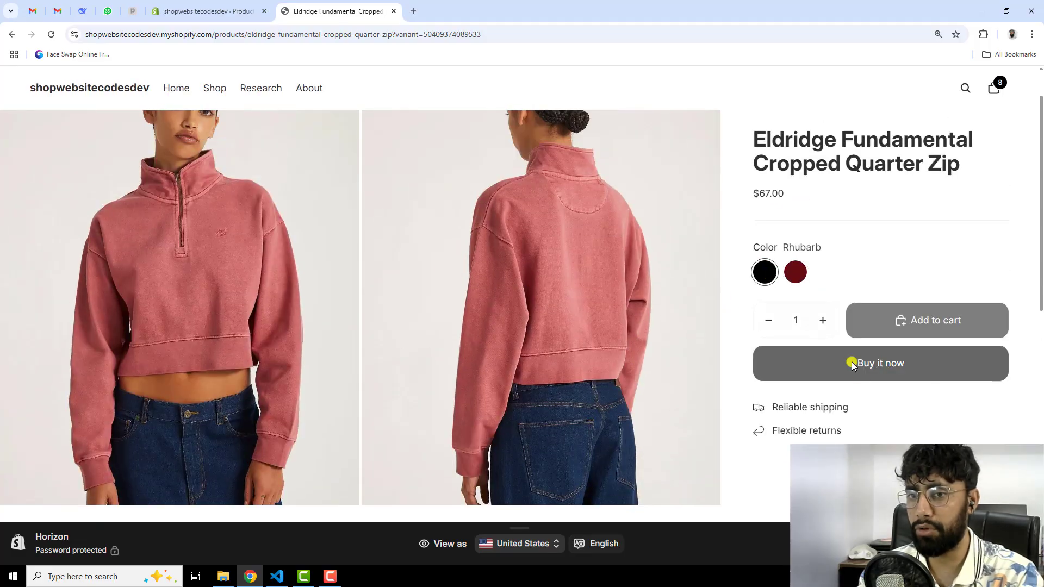
{"action": "scroll", "coordinate": [438, 342], "scroll_direction": "down", "scroll_amount": 1}
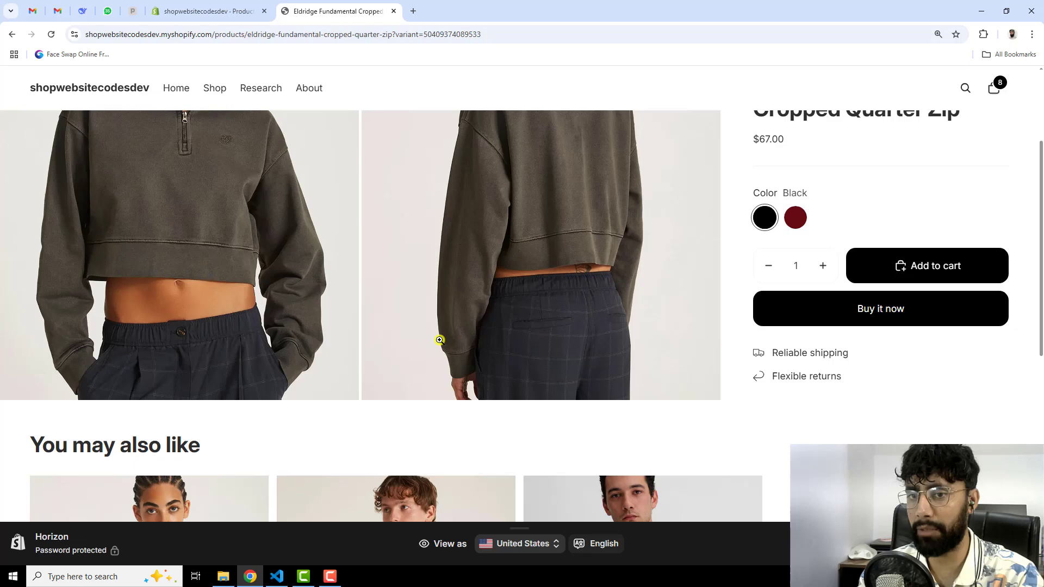
{"action": "scroll", "coordinate": [478, 333], "scroll_direction": "up", "scroll_amount": 1}
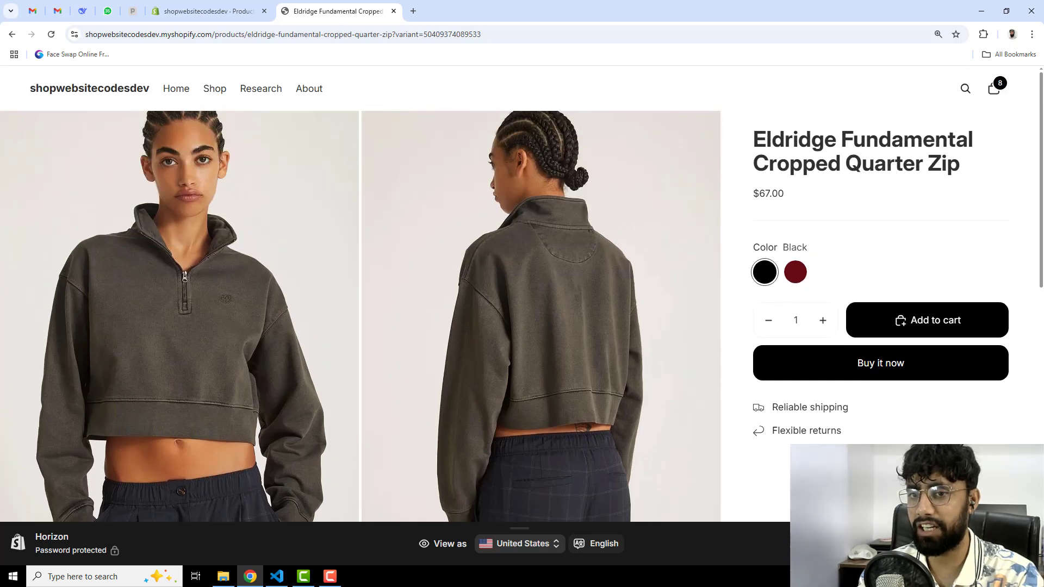
{"action": "key", "text": "F5"}
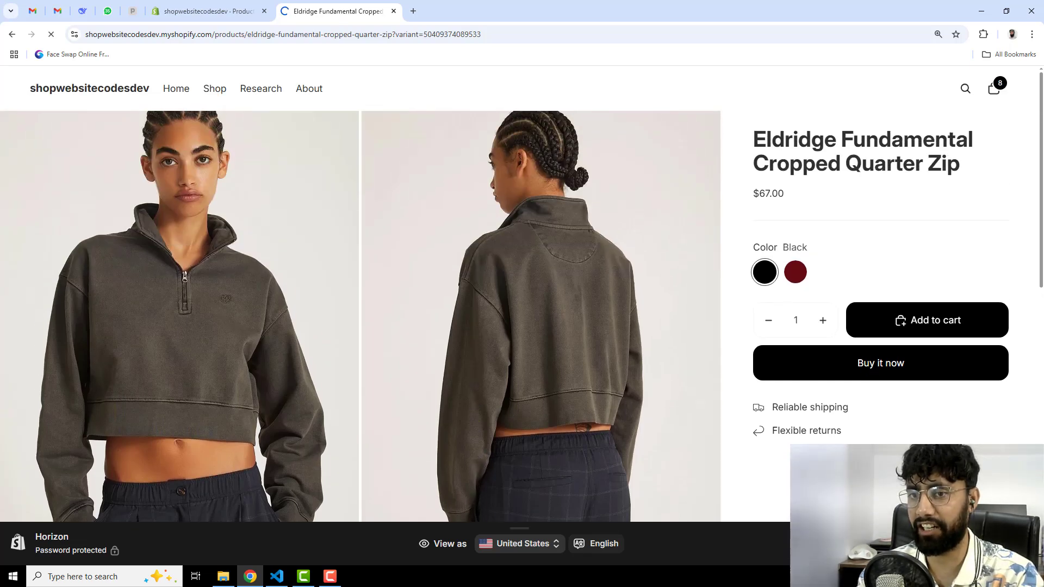
{"action": "key", "text": "ctrl+w"}
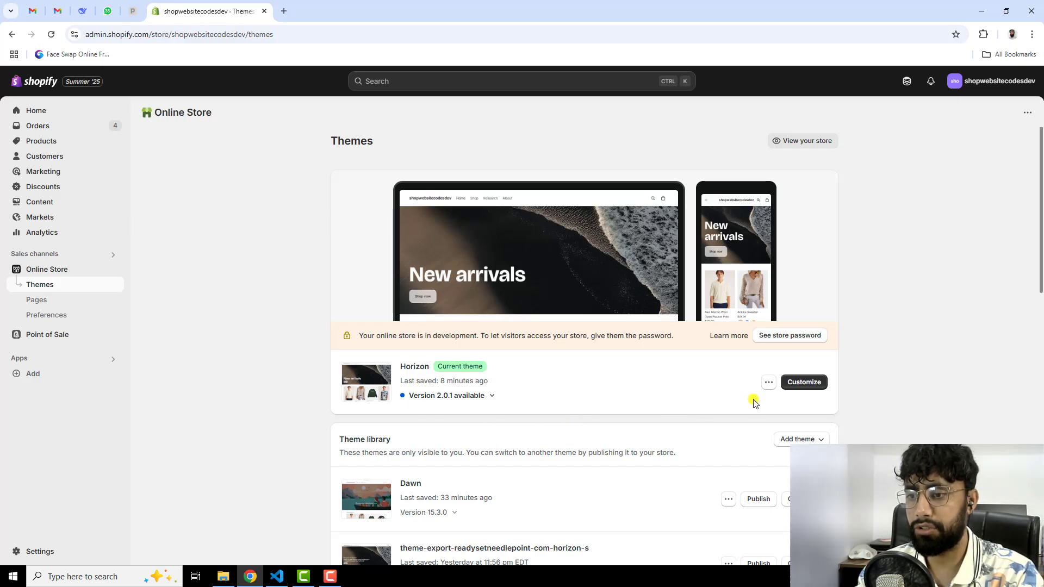
- Choose Edit code from the Horizon theme's actions menu
{"action": "left_click", "coordinate": [768, 382]}
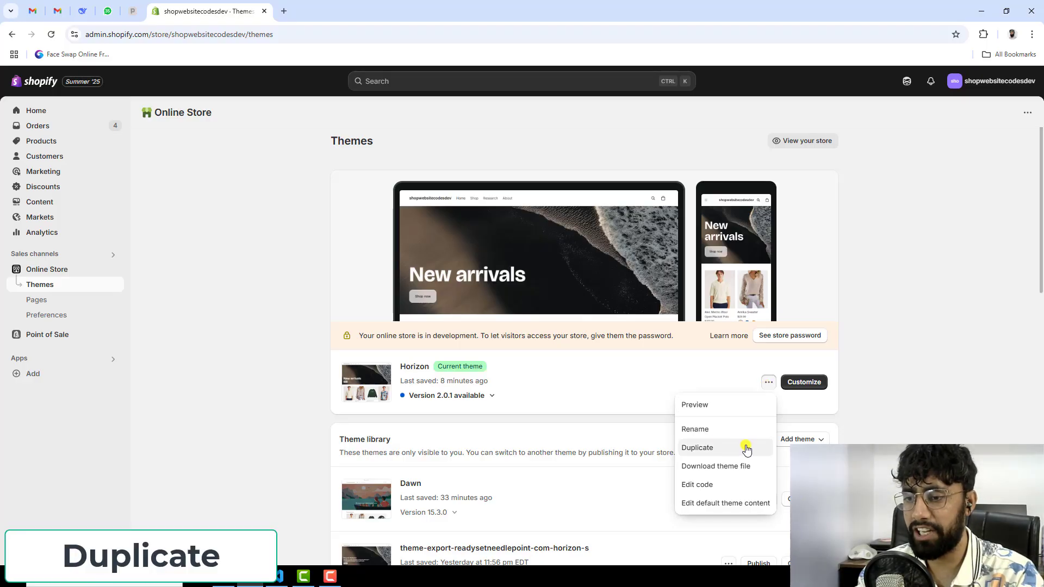
{"action": "left_click", "coordinate": [871, 417]}
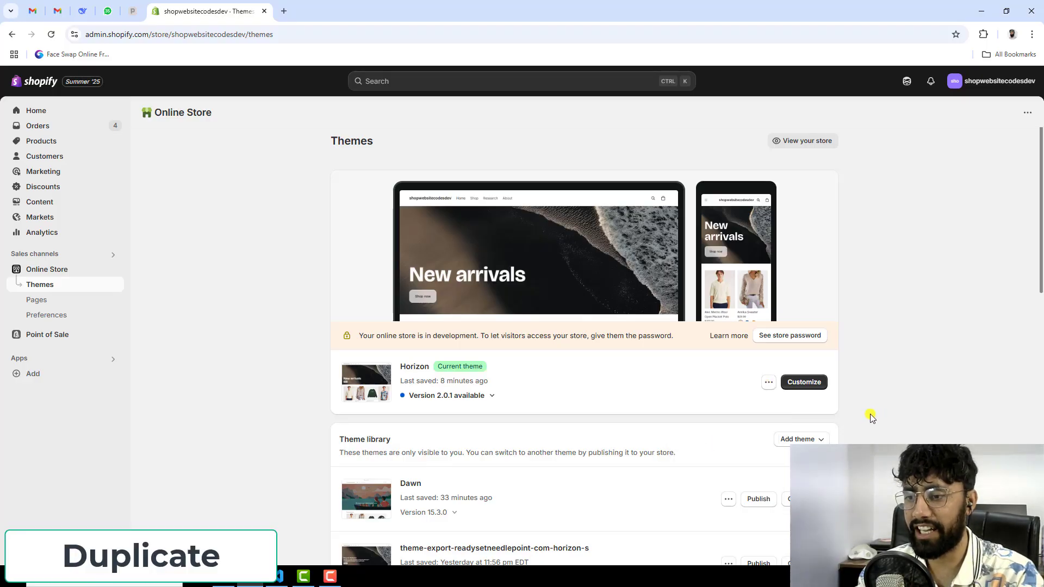
{"action": "left_click", "coordinate": [768, 382]}
{"action": "left_click", "coordinate": [705, 486]}
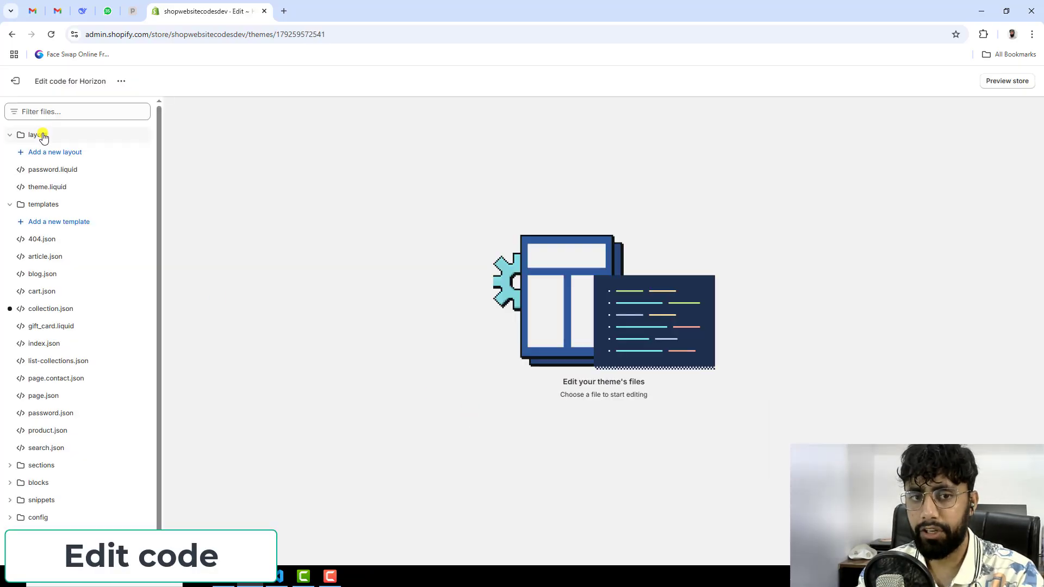
- Collapse the layout and templates folders and bring up the horizon.txt notes
{"action": "left_click", "coordinate": [42, 134]}
{"action": "left_click", "coordinate": [42, 152]}
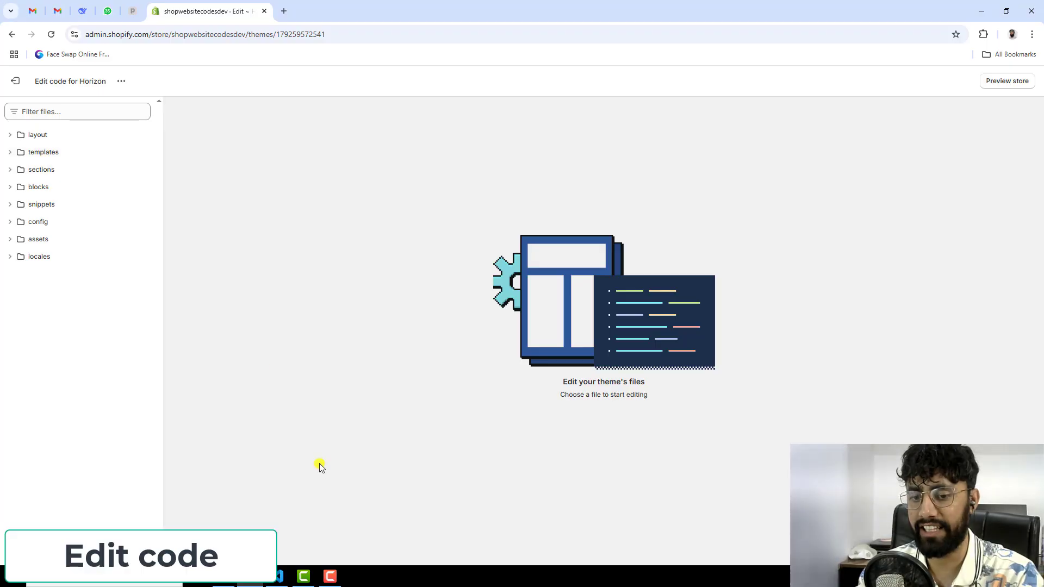
{"action": "left_click", "coordinate": [277, 575]}
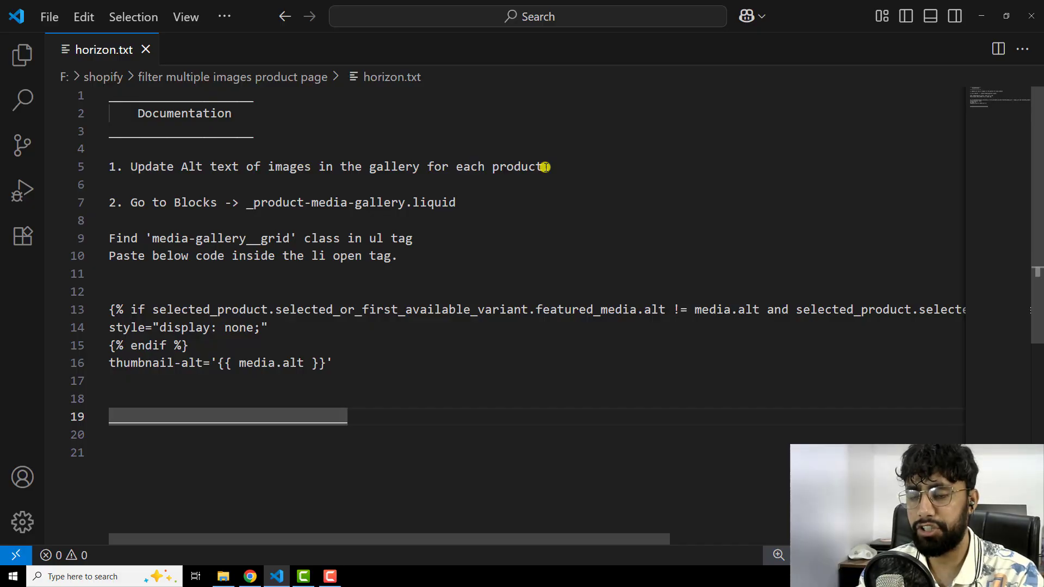
- Copy _product-media-gallery from line 7 of the notes into the theme file filter
{"action": "left_click", "coordinate": [120, 213]}
{"action": "left_click_drag", "start_coordinate": [243, 203], "coordinate": [403, 205]}
{"action": "key", "text": "ctrl+c"}
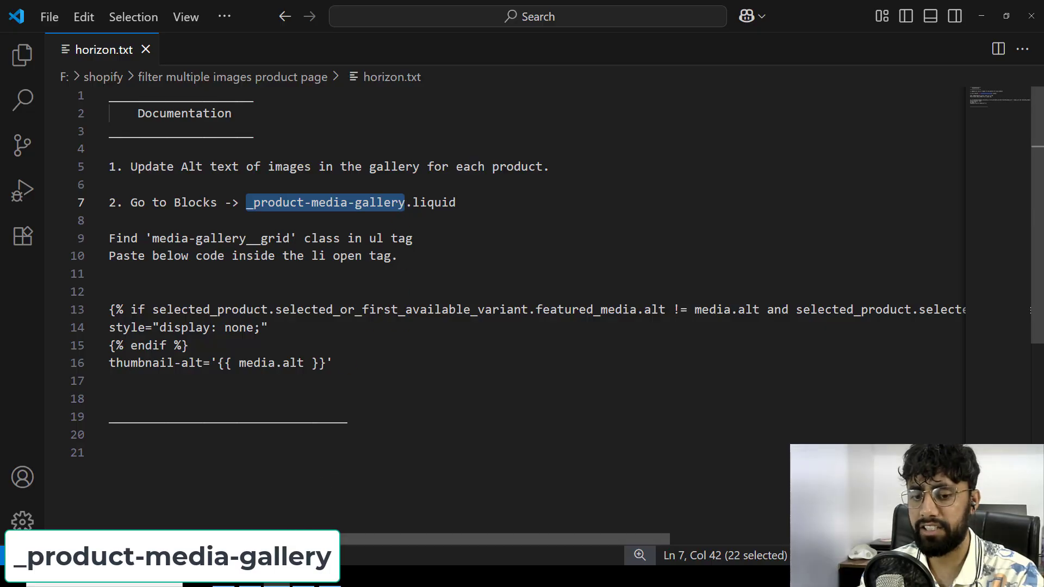
{"action": "key", "text": "alt+Tab"}
{"action": "left_click", "coordinate": [76, 110]}
{"action": "key", "text": "ctrl+v"}
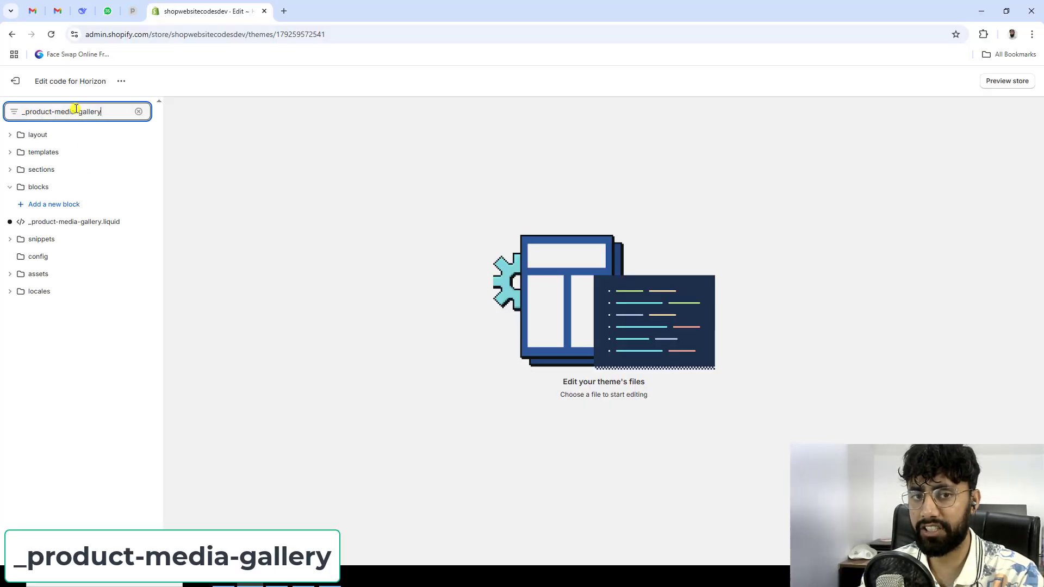
- Open blocks/_product-media-gallery.liquid and select media-gallery__grid on line 9 of the notes
{"action": "left_click", "coordinate": [58, 225]}
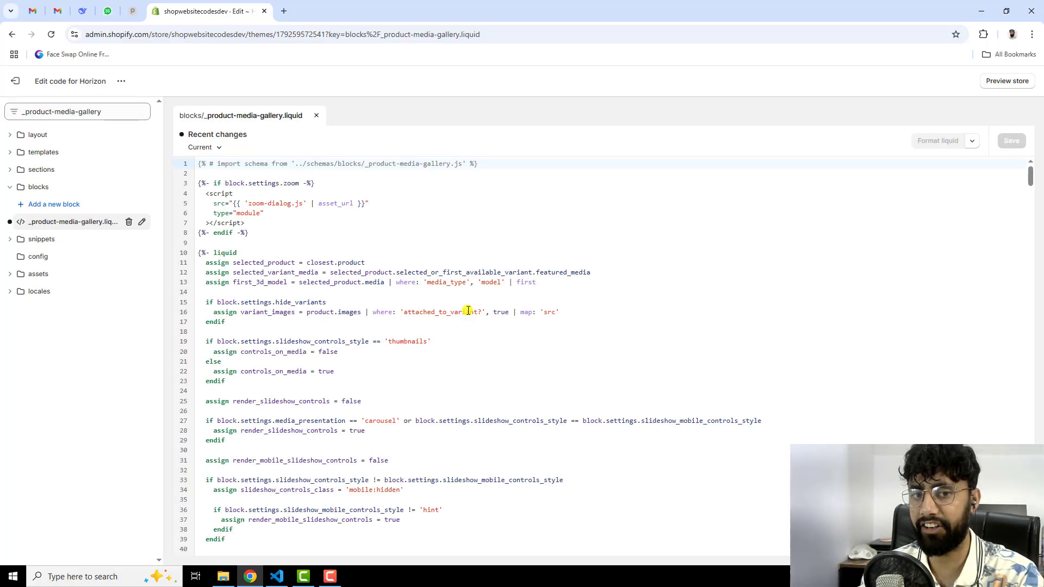
{"action": "left_click", "coordinate": [277, 576]}
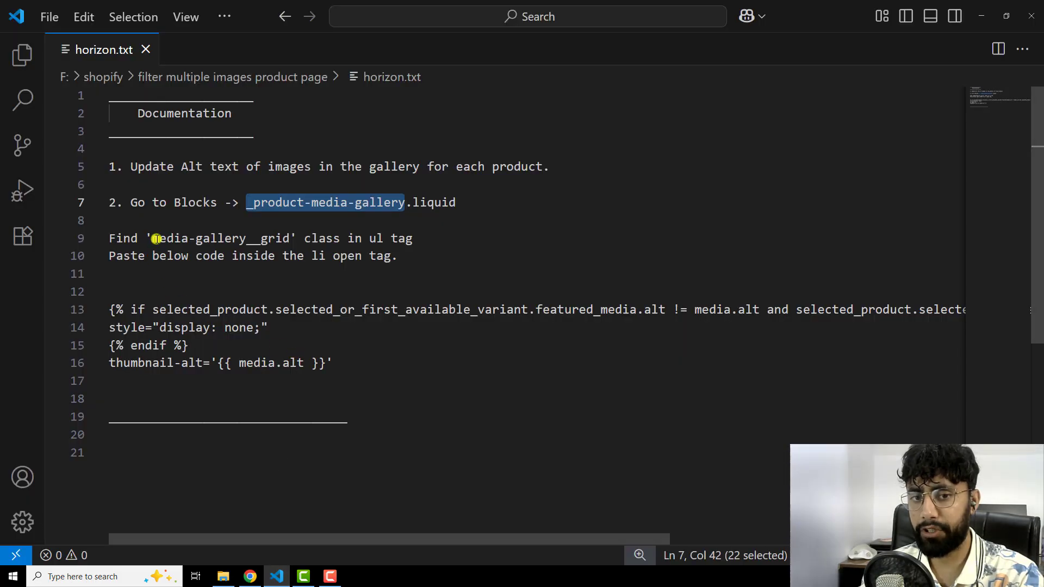
{"action": "left_click_drag", "start_coordinate": [156, 239], "coordinate": [288, 240]}
{"action": "key", "text": "ctrl+c"}
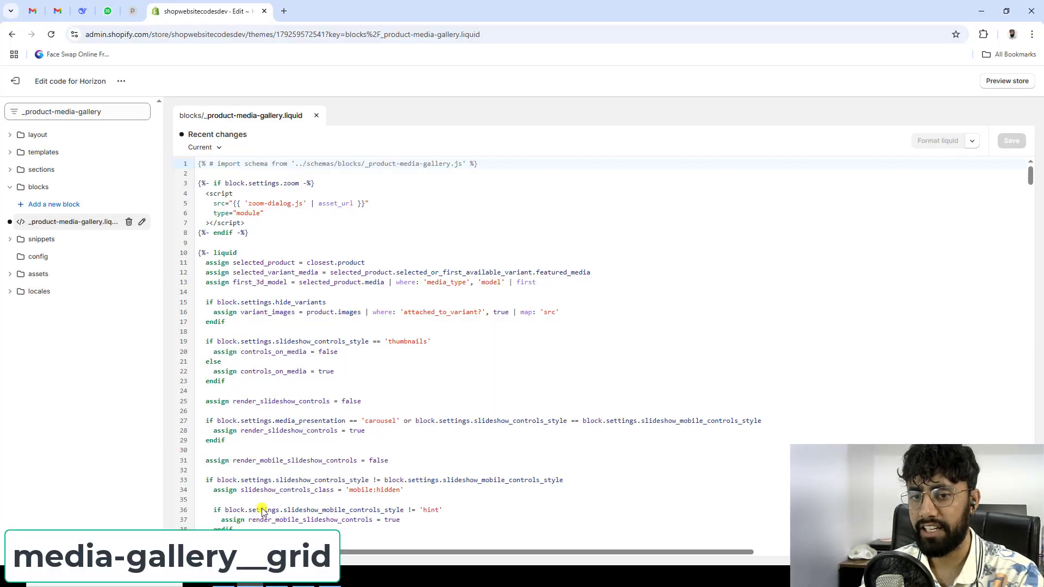
- Search _product-media-gallery.liquid for media-gallery__grid and jump to the match
{"action": "key", "text": "alt+Tab"}
{"action": "key", "text": "ctrl+f"}
{"action": "key", "text": "ctrl+v"}
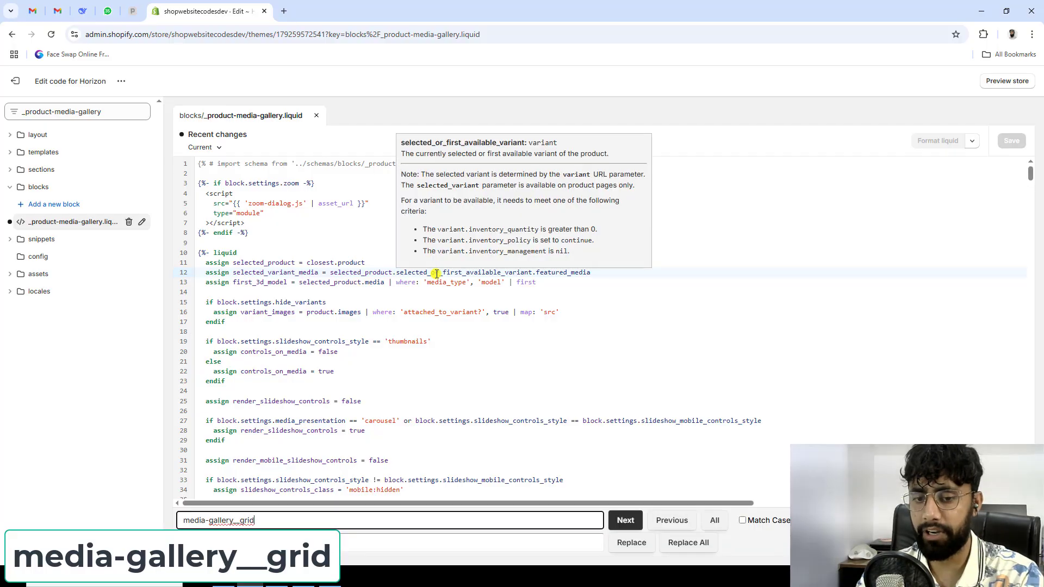
{"action": "key", "text": "Return"}
{"action": "scroll", "coordinate": [436, 273], "scroll_direction": "down", "scroll_amount": 3}
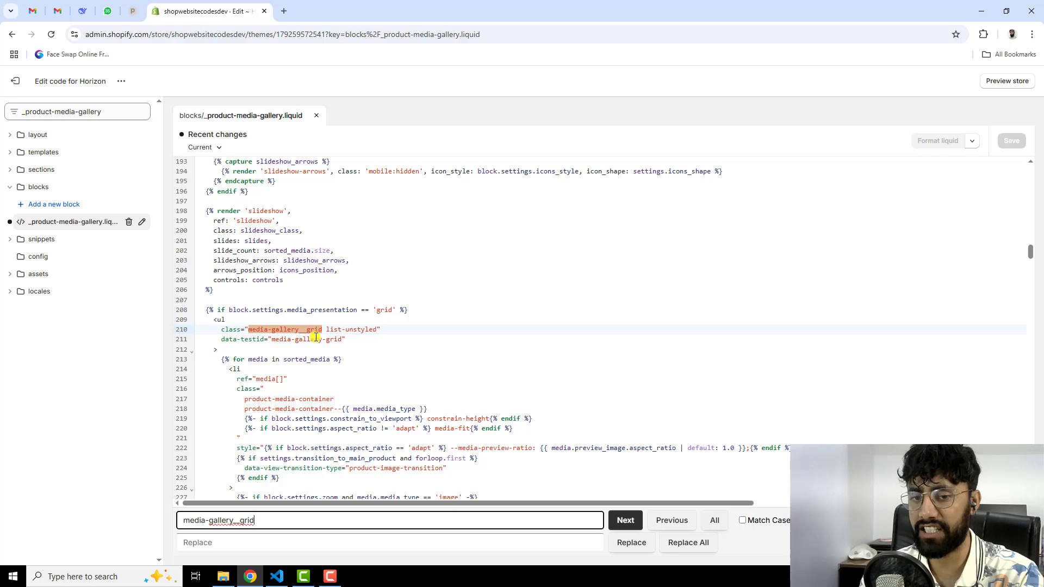
{"action": "scroll", "coordinate": [315, 337], "scroll_direction": "down", "scroll_amount": 1}
{"action": "scroll", "coordinate": [249, 272], "scroll_direction": "down", "scroll_amount": 1}
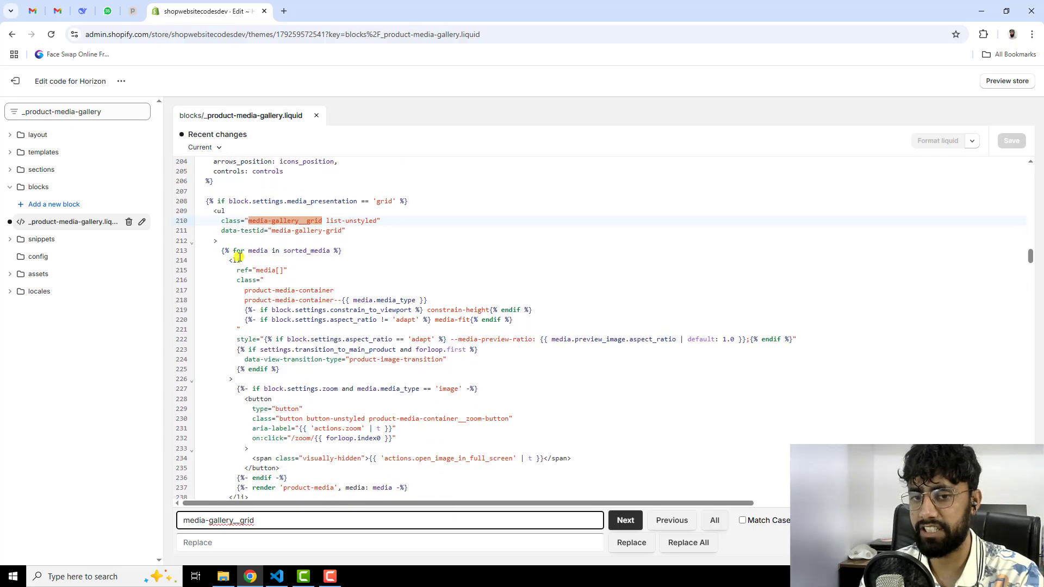
- Locate the grid's li tag and select the four-line snippet in horizon.txt
{"action": "mouse_move", "coordinate": [223, 210]}
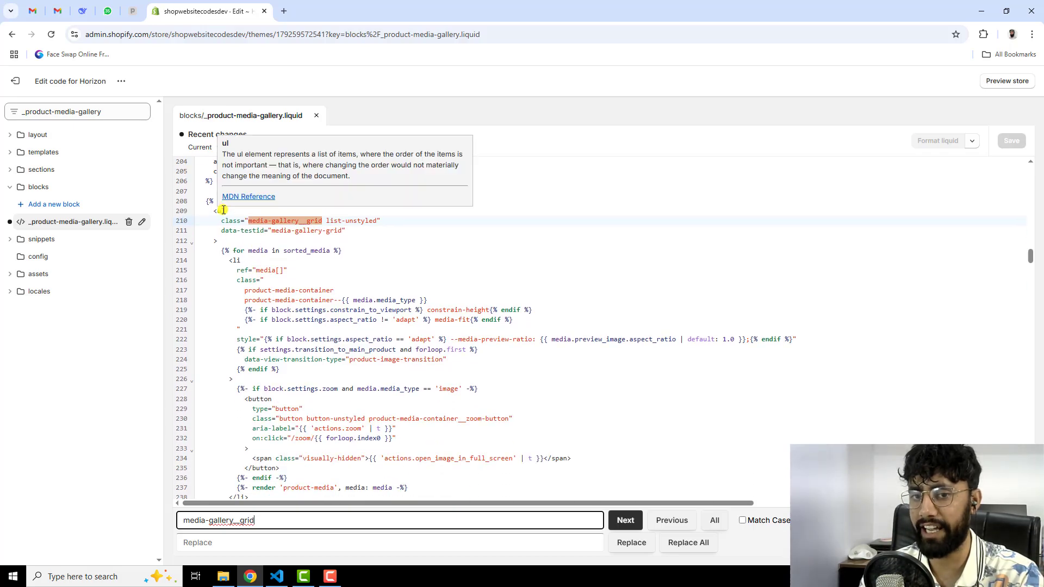
{"action": "left_click", "coordinate": [243, 261]}
{"action": "left_click_drag", "start_coordinate": [223, 252], "coordinate": [363, 250]}
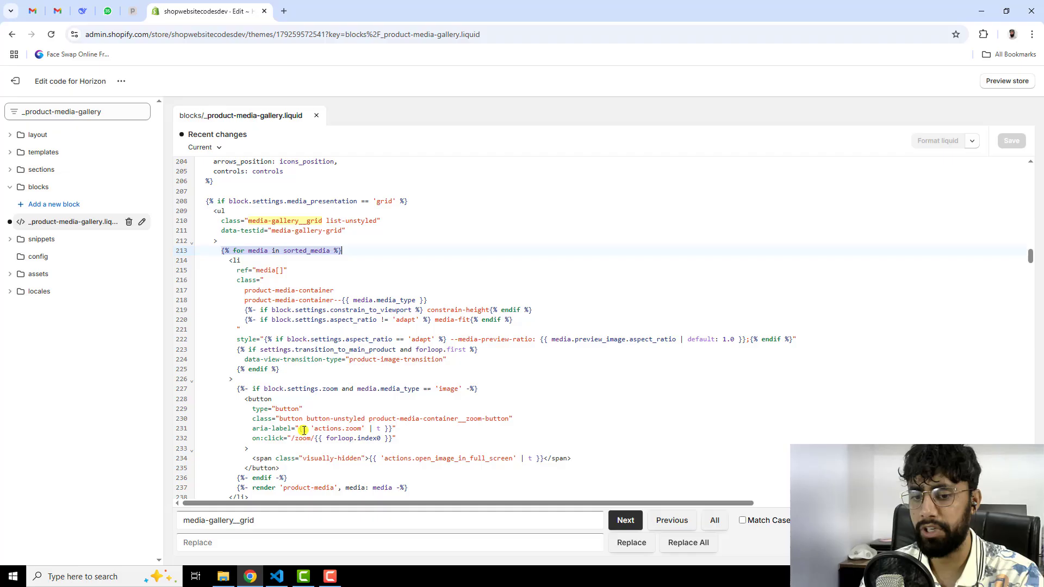
{"action": "left_click", "coordinate": [277, 576]}
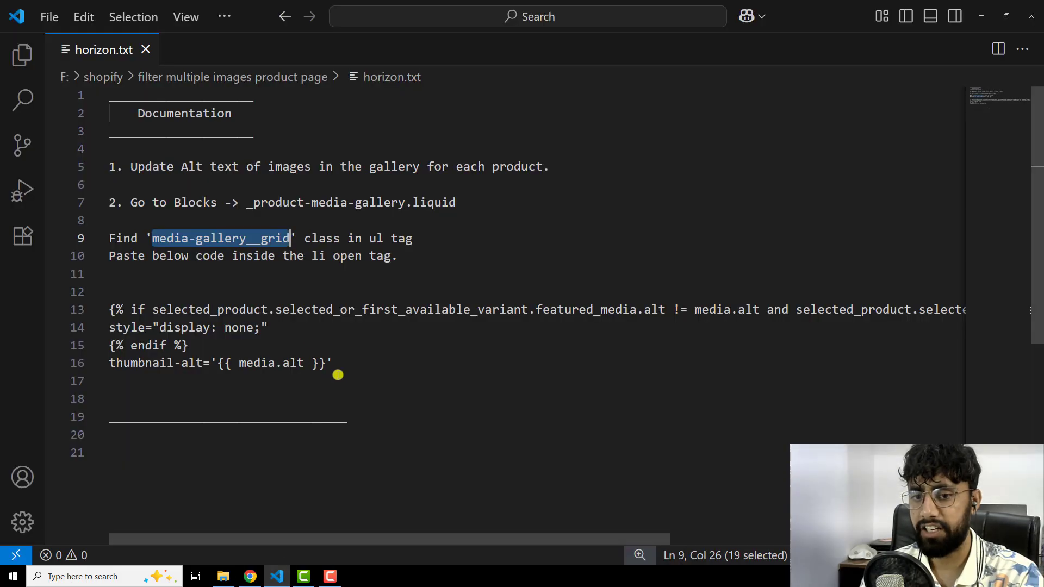
{"action": "left_click_drag", "start_coordinate": [333, 363], "coordinate": [109, 308]}
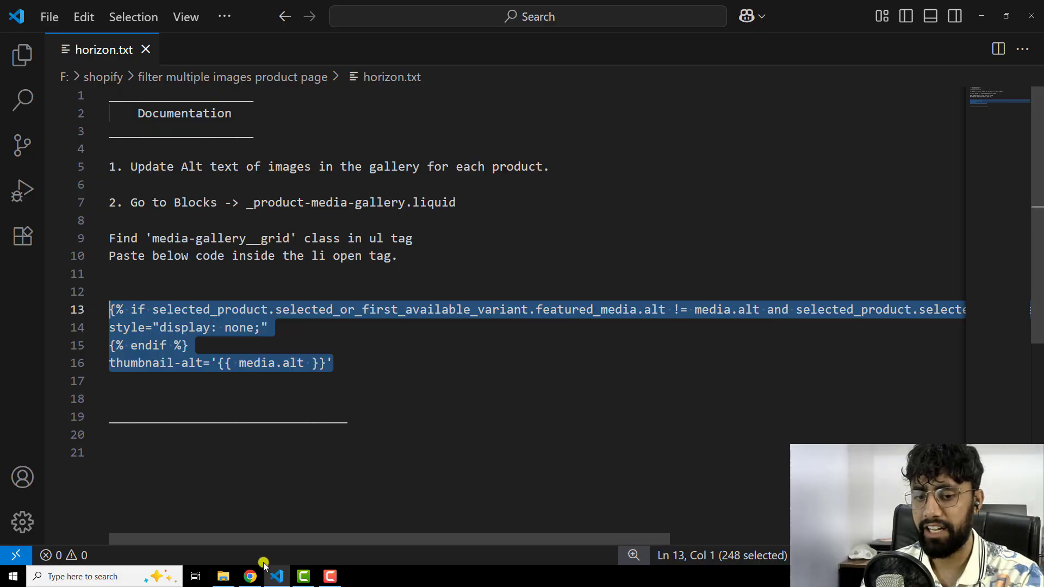
- Paste the alt-text snippet on a new line right after the grid's <li opening
{"action": "left_click", "coordinate": [250, 576]}
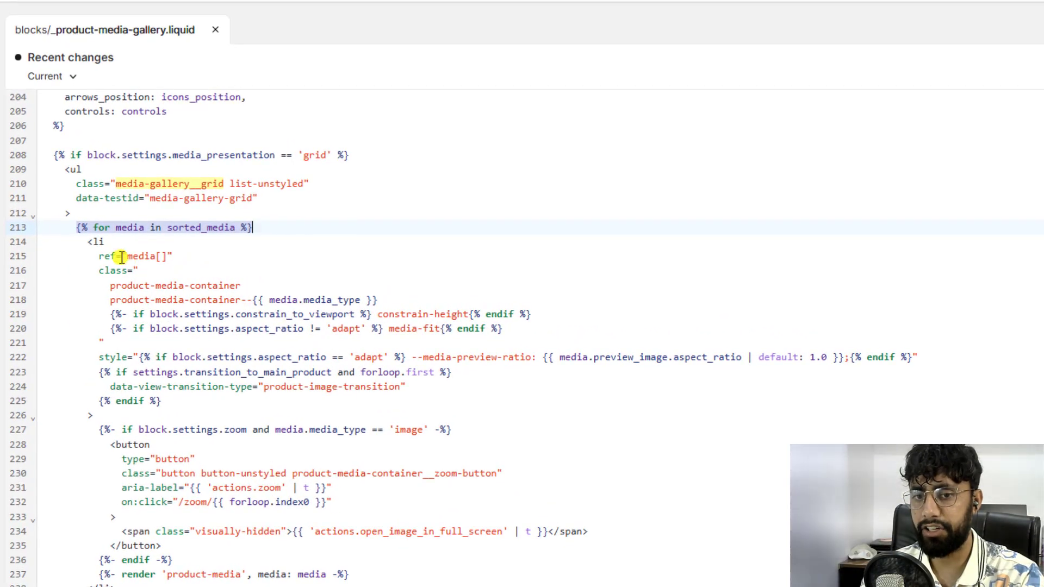
{"action": "left_click", "coordinate": [105, 241]}
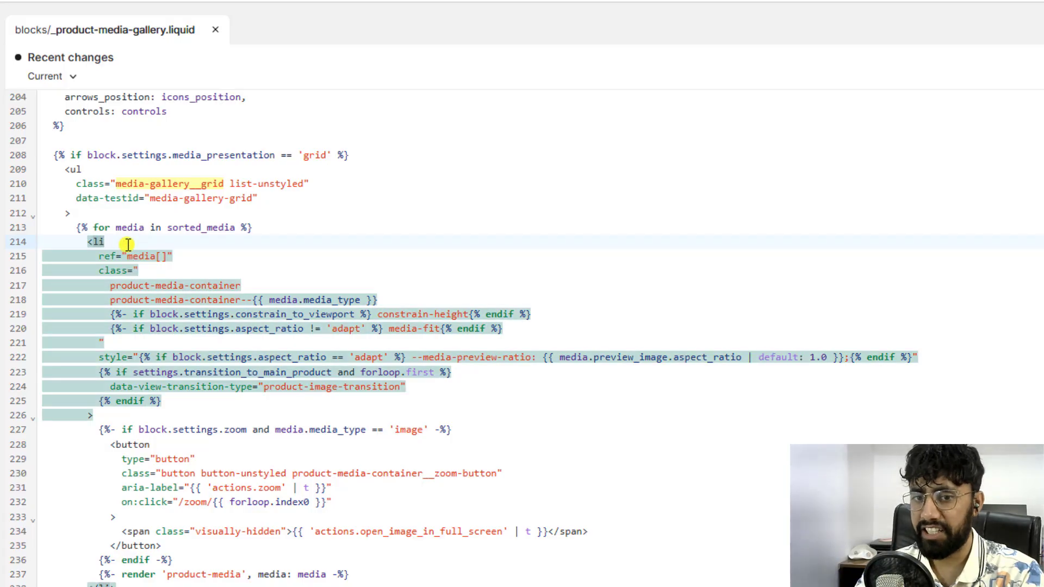
{"action": "key", "text": "Return"}
{"action": "key", "text": "Return"}
{"action": "key", "text": "ctrl+v"}
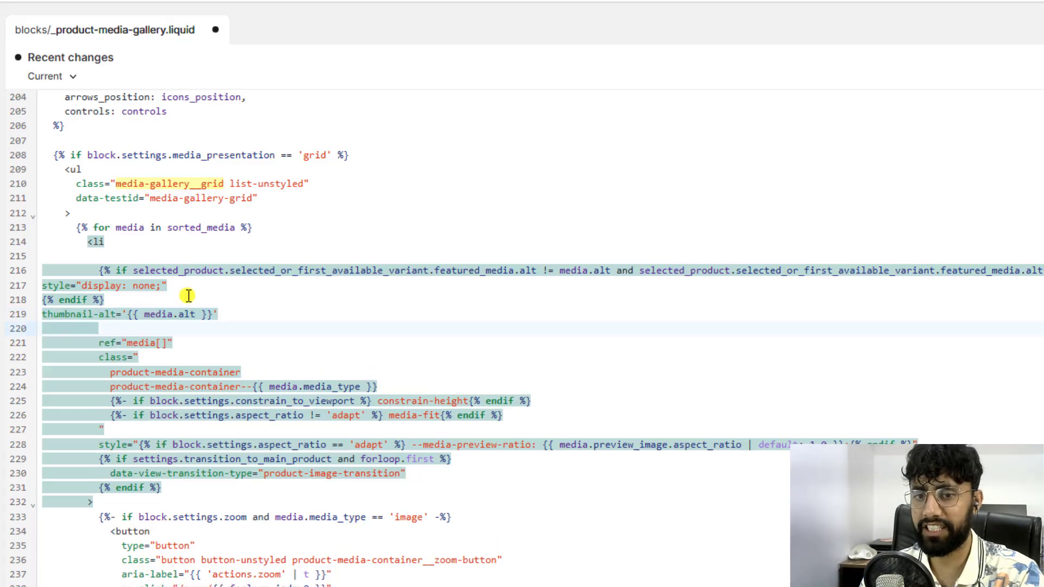
{"action": "left_click_drag", "start_coordinate": [231, 313], "coordinate": [94, 272]}
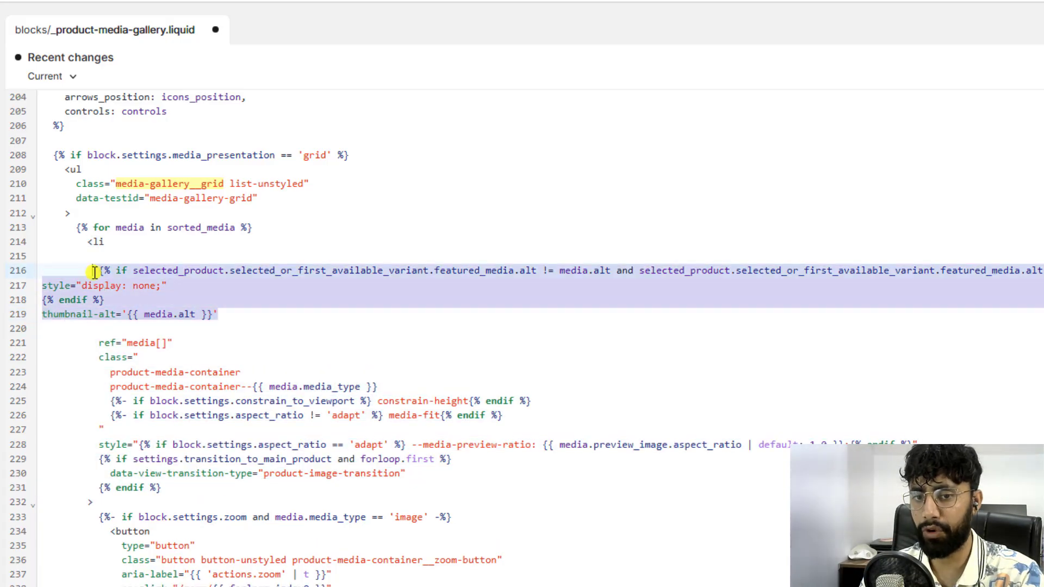
{"action": "left_click", "coordinate": [253, 315]}
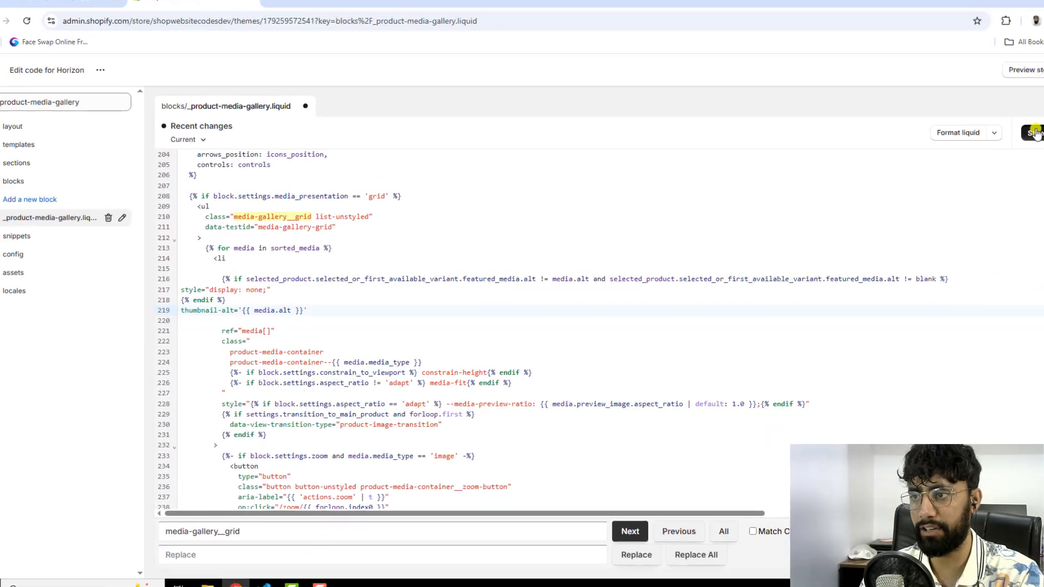
- Save _product-media-gallery.liquid and open the storefront preview
{"action": "left_click", "coordinate": [1034, 134]}
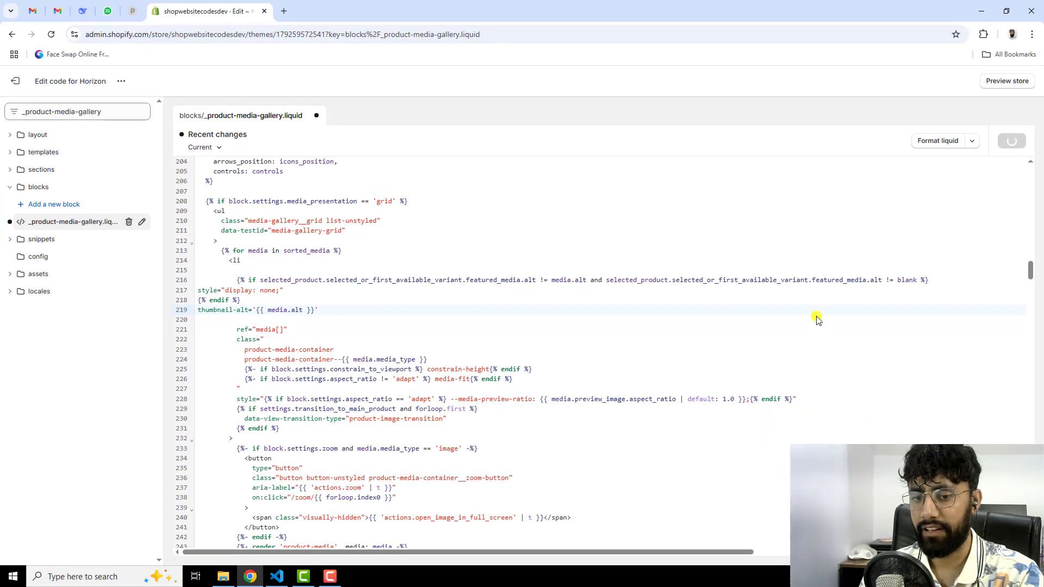
{"action": "left_click", "coordinate": [276, 576]}
{"action": "left_click", "coordinate": [250, 576]}
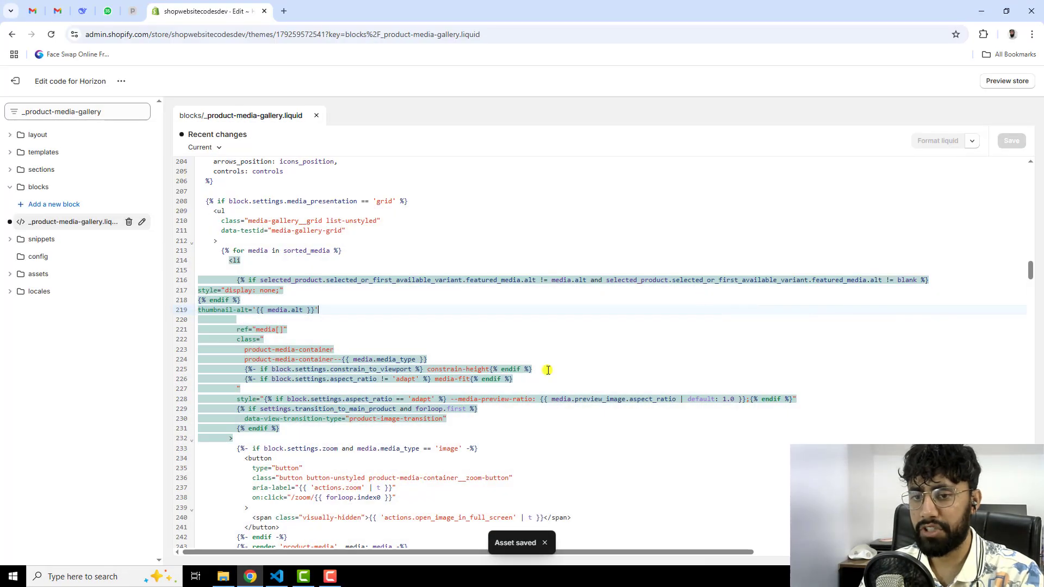
{"action": "left_click", "coordinate": [1005, 82]}
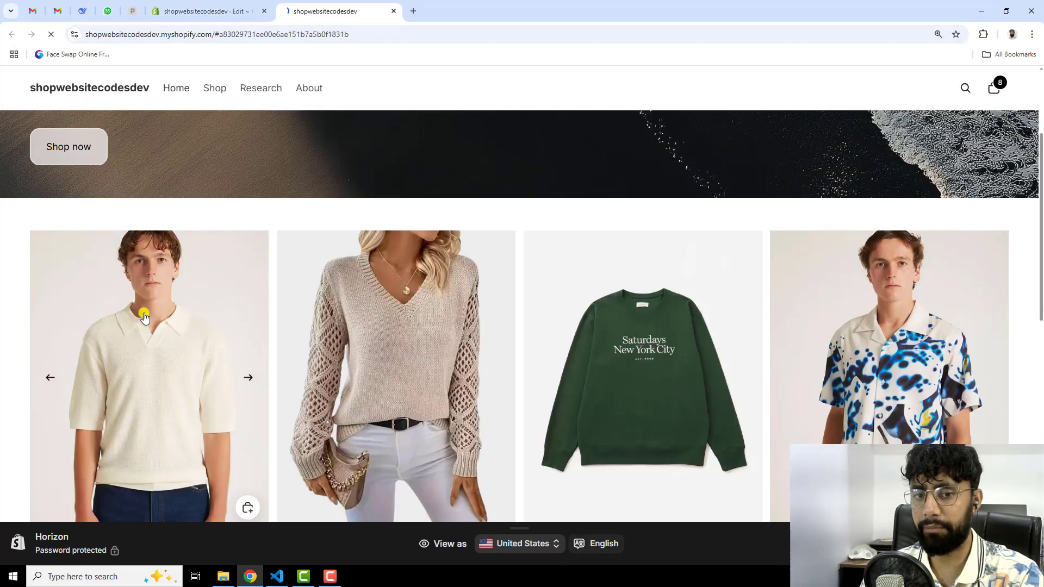
- In the preview, check the Merino polo's Black, Rhubarb and Ivory swatches
{"action": "left_click", "coordinate": [137, 326]}
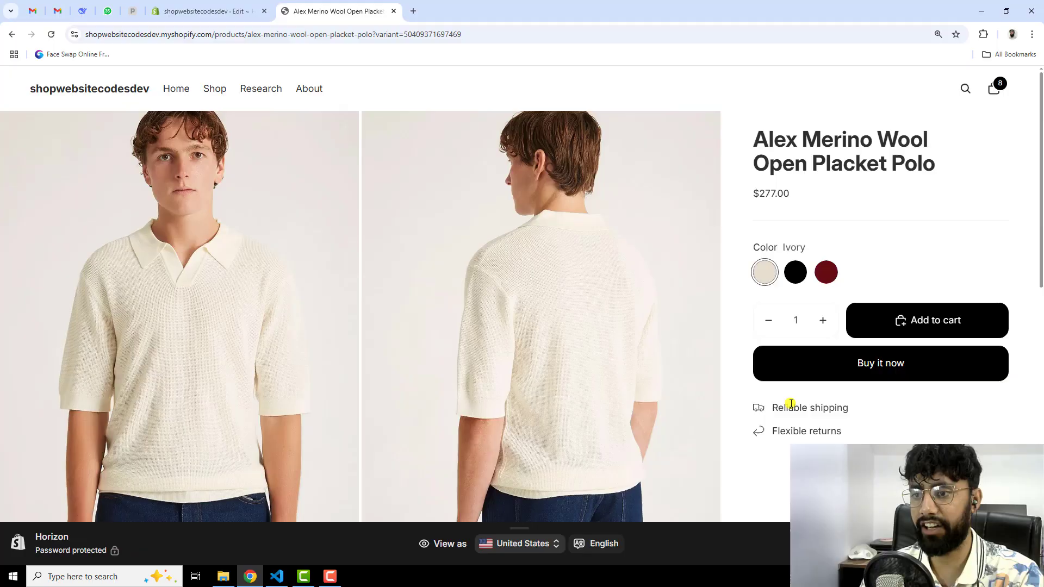
{"action": "scroll", "coordinate": [810, 435], "scroll_direction": "down", "scroll_amount": 2}
{"action": "scroll", "coordinate": [809, 435], "scroll_direction": "up", "scroll_amount": 2}
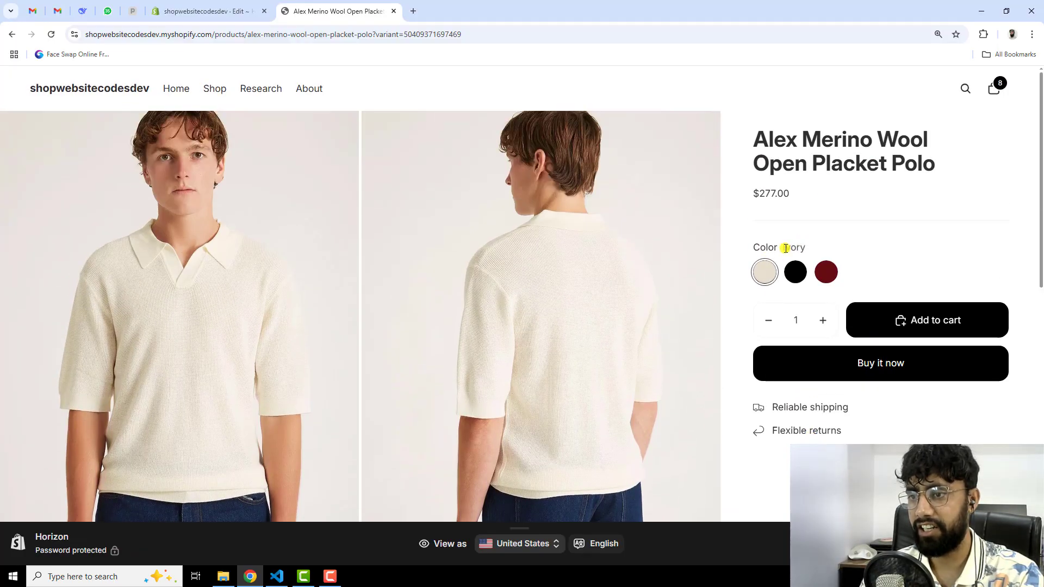
{"action": "left_click", "coordinate": [796, 273]}
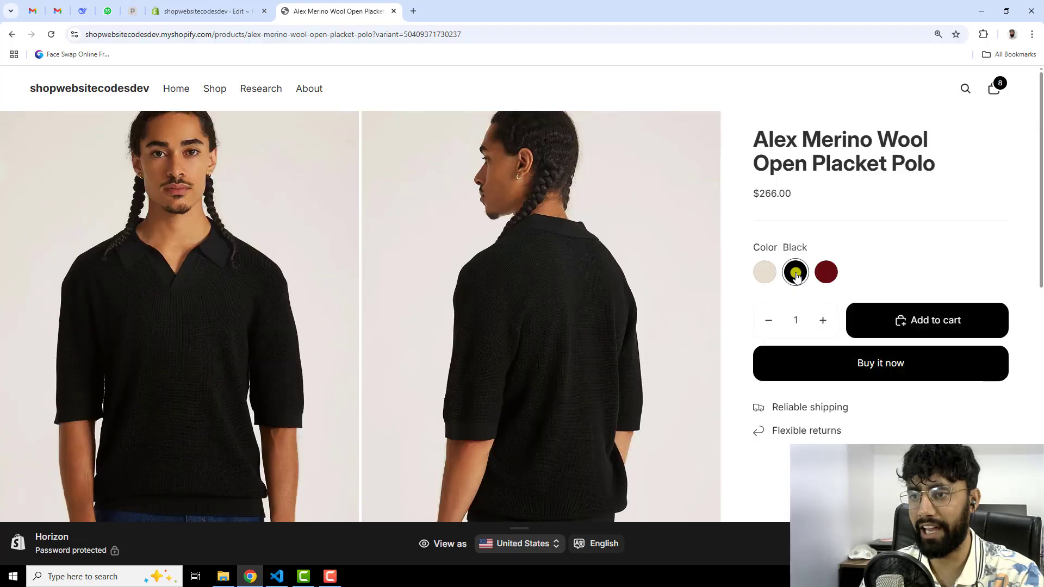
{"action": "scroll", "coordinate": [791, 318], "scroll_direction": "down", "scroll_amount": 2}
{"action": "scroll", "coordinate": [787, 307], "scroll_direction": "up", "scroll_amount": 2}
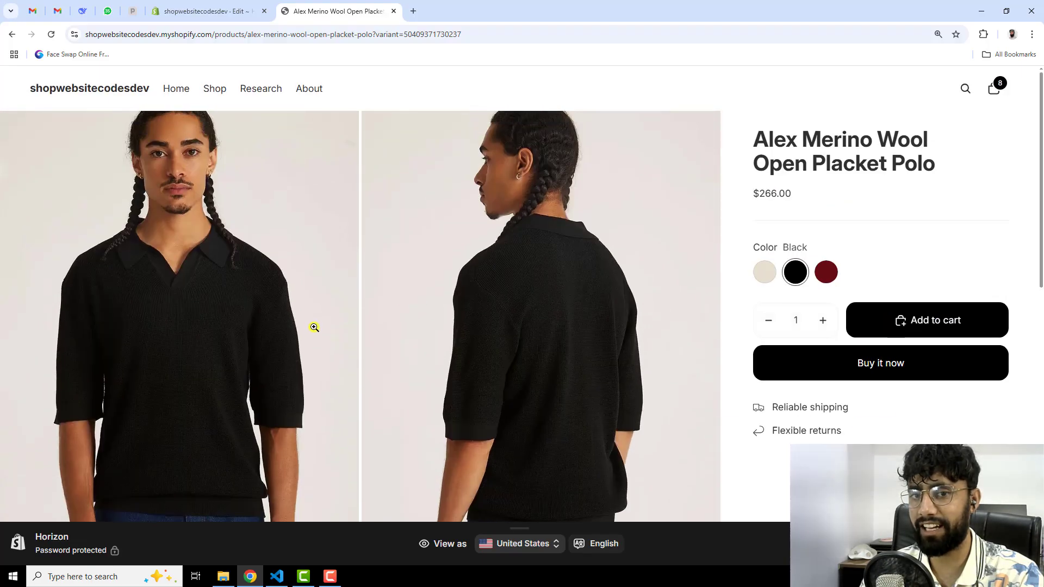
{"action": "left_click", "coordinate": [825, 273]}
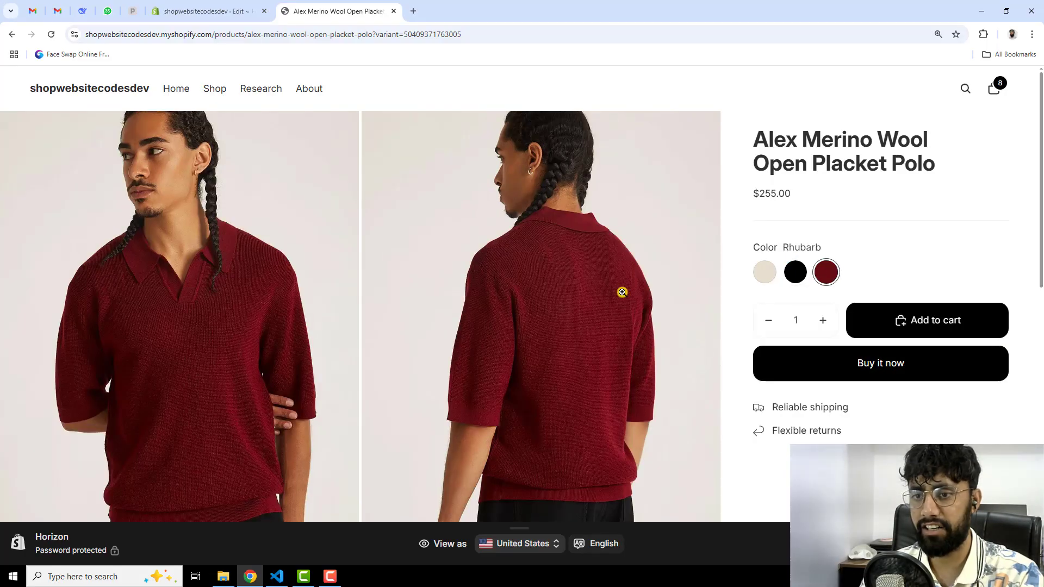
{"action": "scroll", "coordinate": [557, 302], "scroll_direction": "down", "scroll_amount": 1}
{"action": "scroll", "coordinate": [690, 379], "scroll_direction": "up", "scroll_amount": 1}
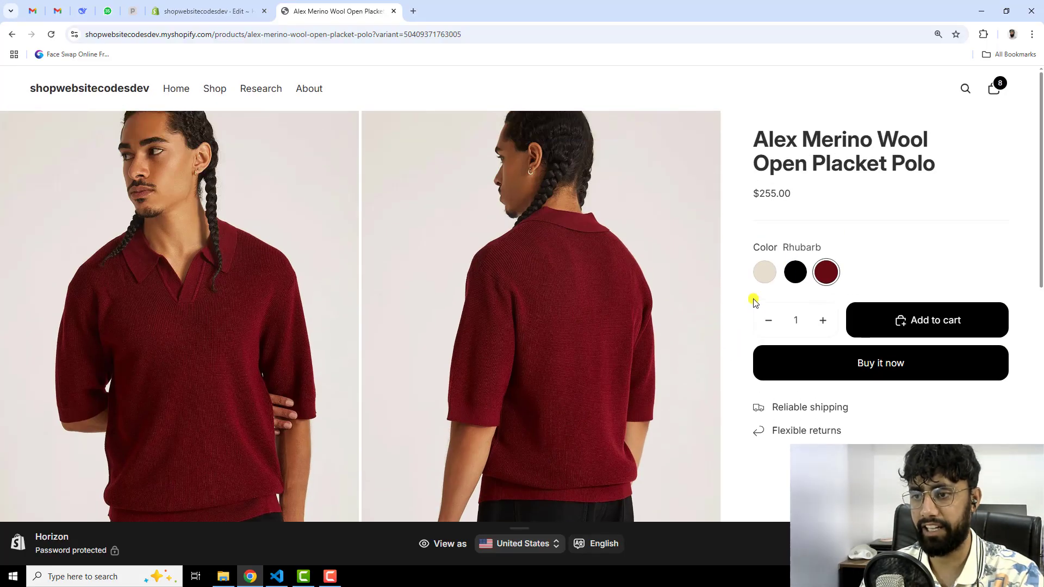
{"action": "left_click", "coordinate": [763, 275]}
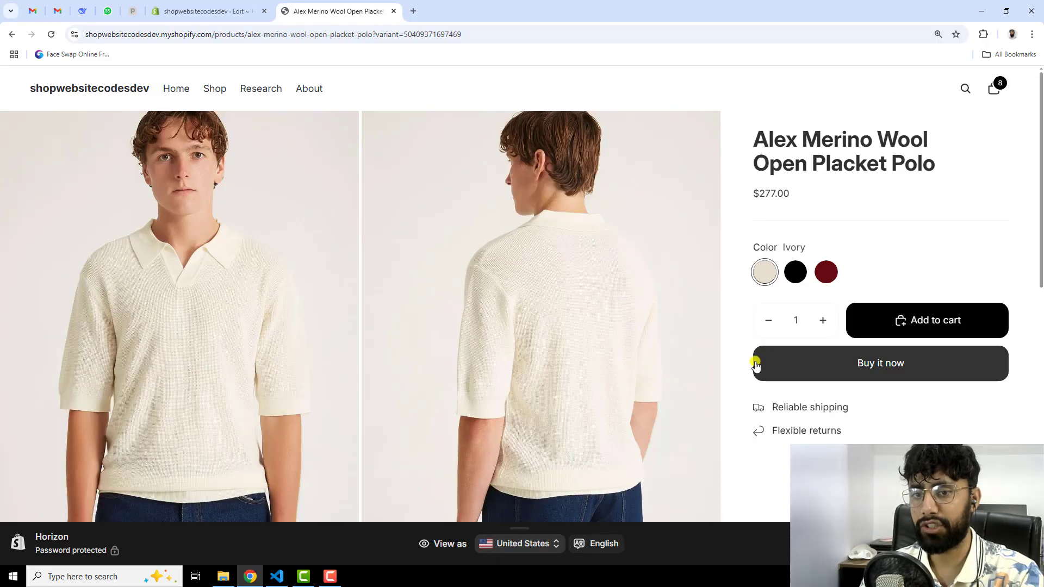
{"action": "scroll", "coordinate": [756, 364], "scroll_direction": "down", "scroll_amount": 4}
{"action": "scroll", "coordinate": [757, 372], "scroll_direction": "down", "scroll_amount": 4}
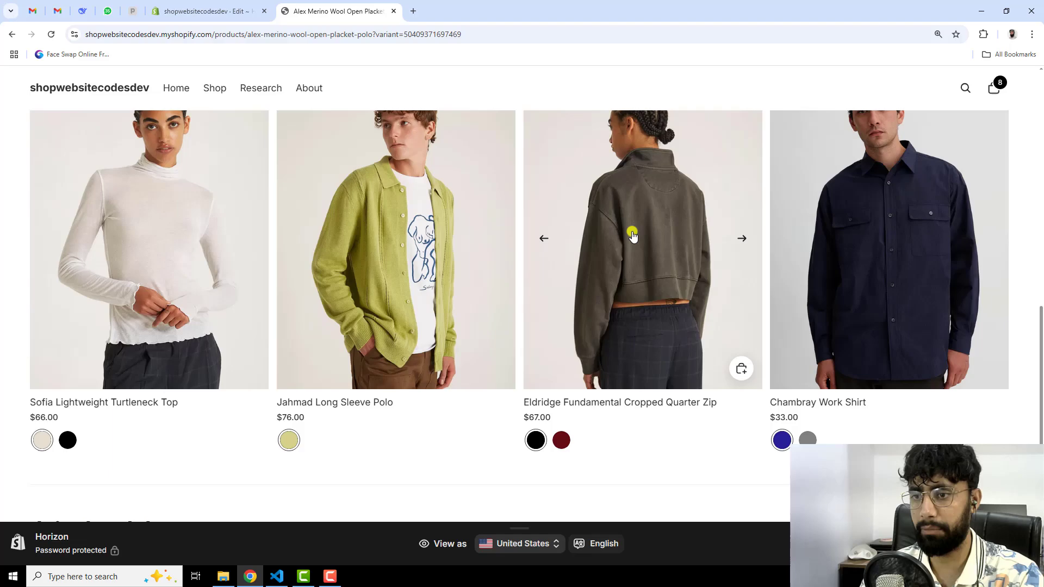
- Open the Eldridge quarter zip and check its gallery with Rhubarb selected
{"action": "left_click", "coordinate": [632, 235]}
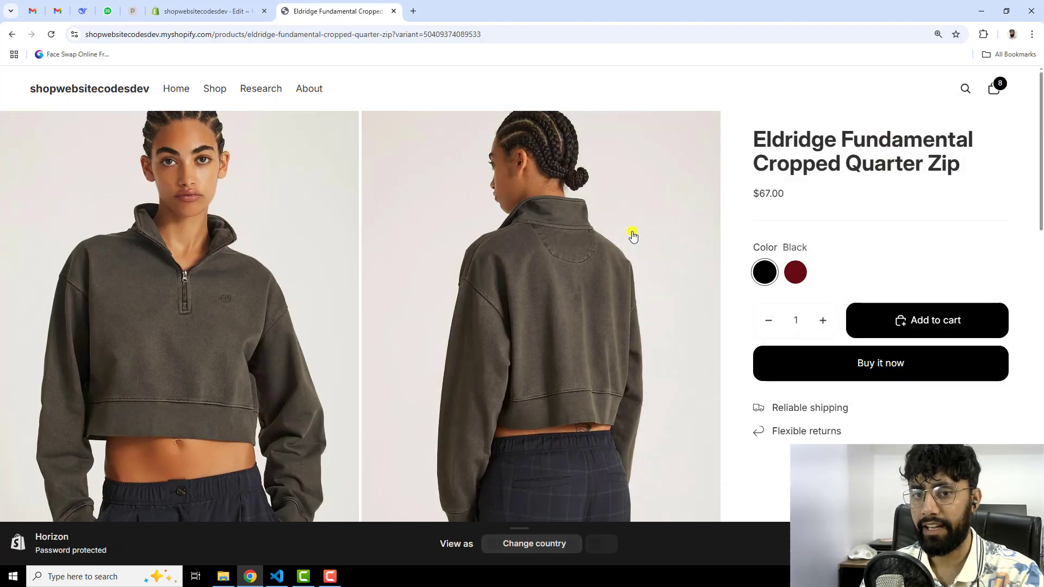
{"action": "scroll", "coordinate": [618, 258], "scroll_direction": "down", "scroll_amount": 5}
{"action": "scroll", "coordinate": [618, 258], "scroll_direction": "down", "scroll_amount": 5}
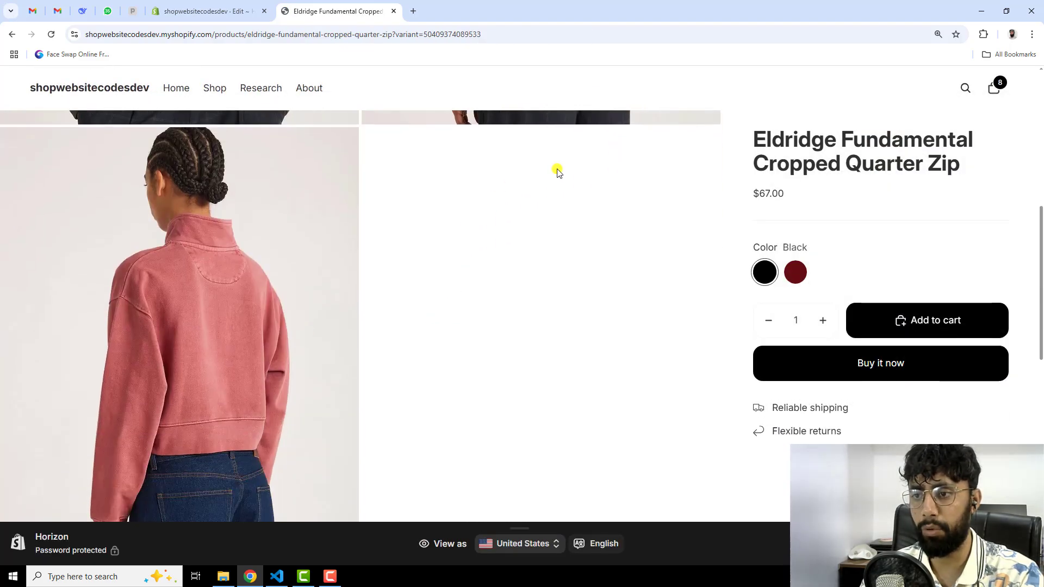
{"action": "scroll", "coordinate": [515, 315], "scroll_direction": "up", "scroll_amount": 5}
{"action": "left_click", "coordinate": [794, 272]}
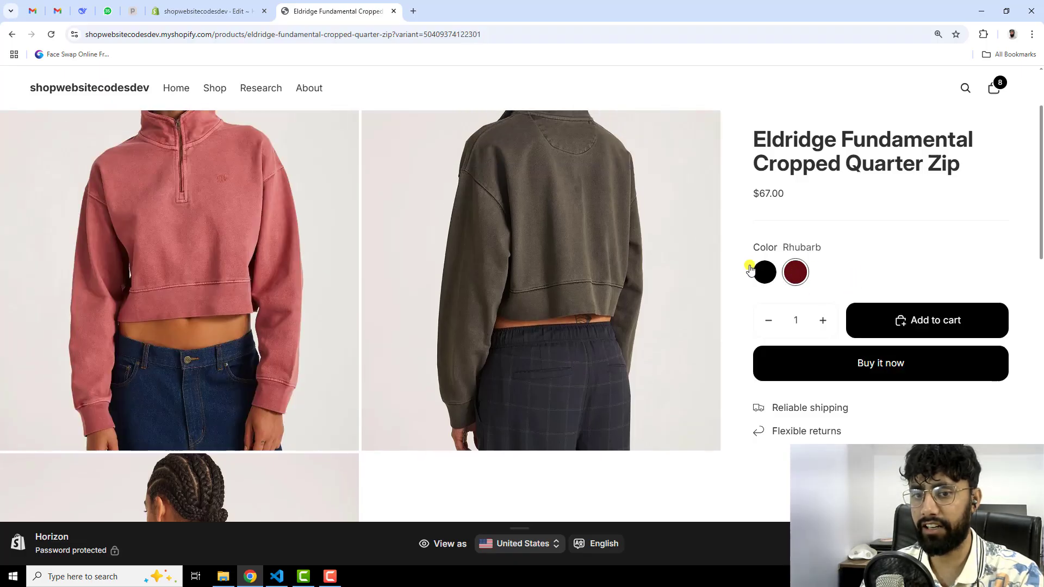
{"action": "scroll", "coordinate": [312, 285], "scroll_direction": "down", "scroll_amount": 4}
{"action": "scroll", "coordinate": [312, 285], "scroll_direction": "up", "scroll_amount": 4}
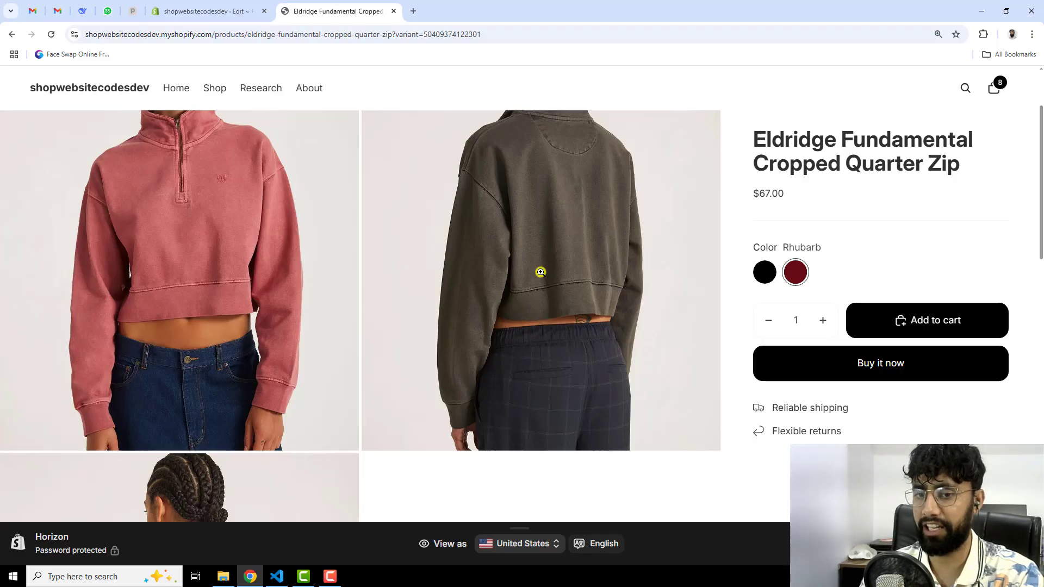
{"action": "scroll", "coordinate": [483, 256], "scroll_direction": "up", "scroll_amount": 2}
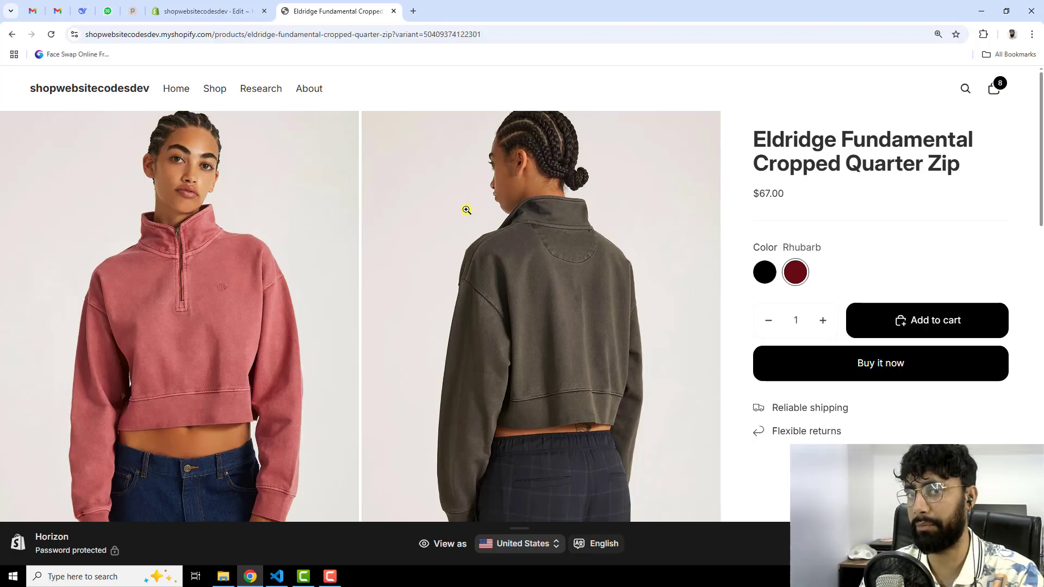
- Return to the code editor after reviewing the notes' step on updating image alt text
{"action": "left_click", "coordinate": [232, 12]}
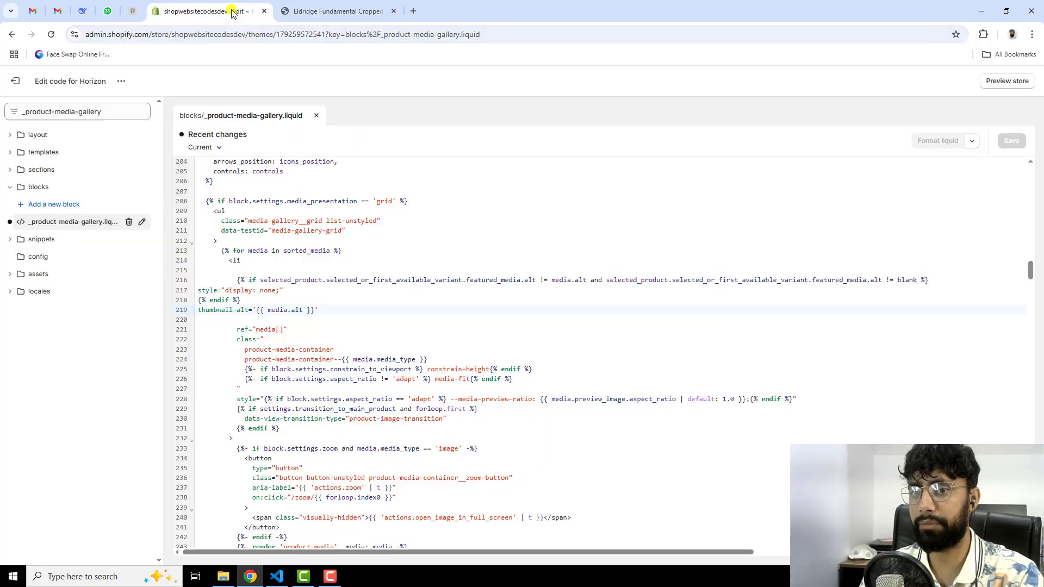
{"action": "left_click", "coordinate": [275, 577]}
{"action": "left_click_drag", "start_coordinate": [128, 170], "coordinate": [545, 167]}
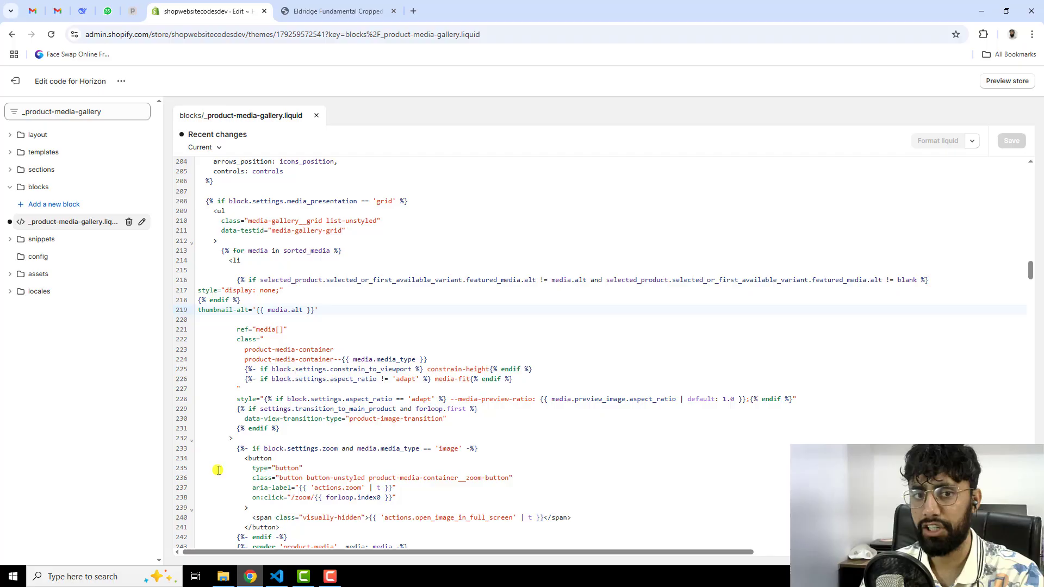
{"action": "left_click", "coordinate": [250, 576]}
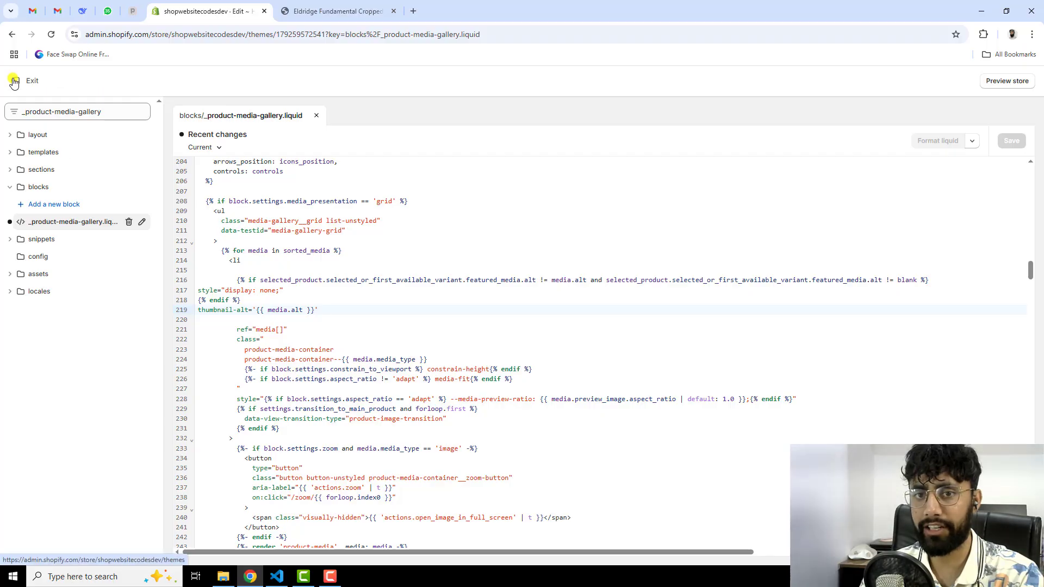
- Exit the code editor and open Eldridge Fundamental Cropped Quarter Zip from Products
{"action": "left_click", "coordinate": [14, 82]}
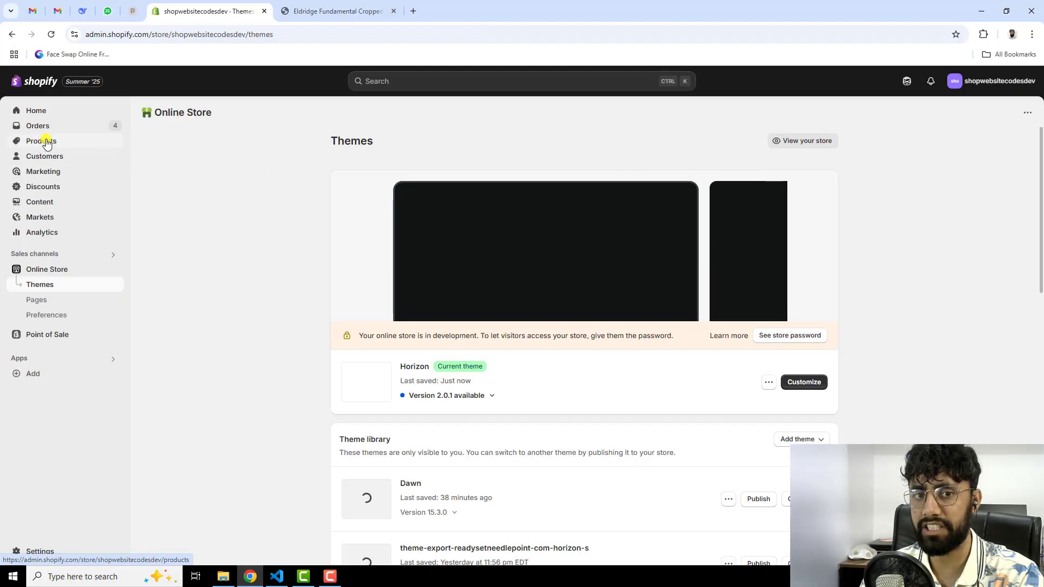
{"action": "left_click", "coordinate": [47, 143]}
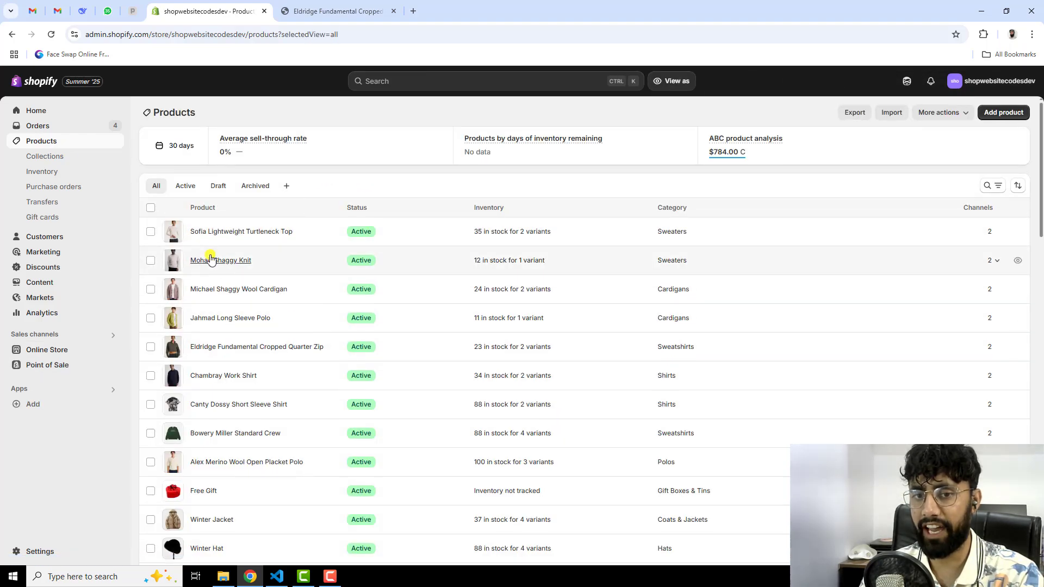
{"action": "left_click", "coordinate": [206, 348]}
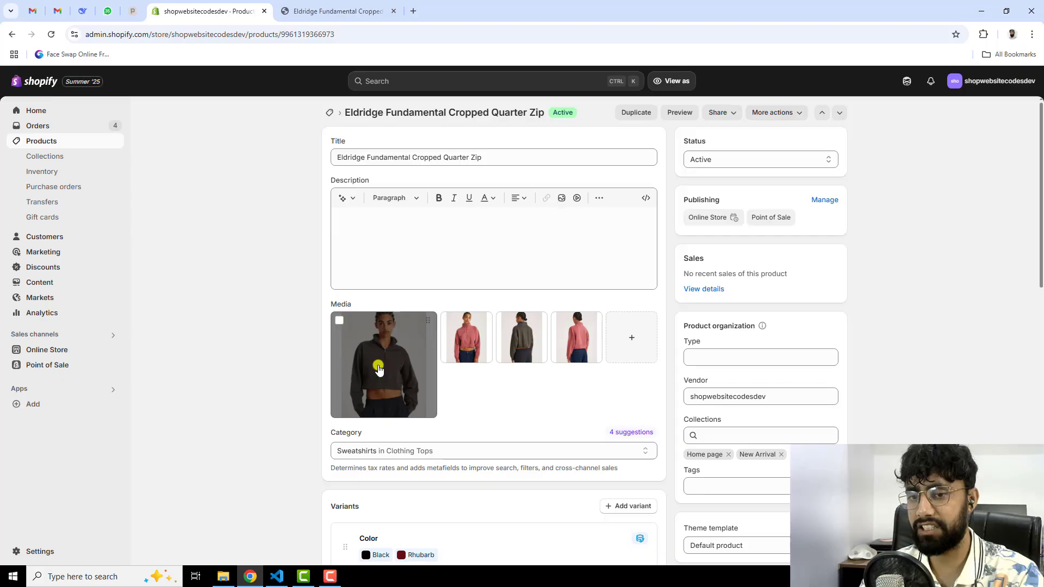
- Give the first image alt text 'Black' and the second 'Rhubarb'
{"action": "left_click", "coordinate": [382, 356]}
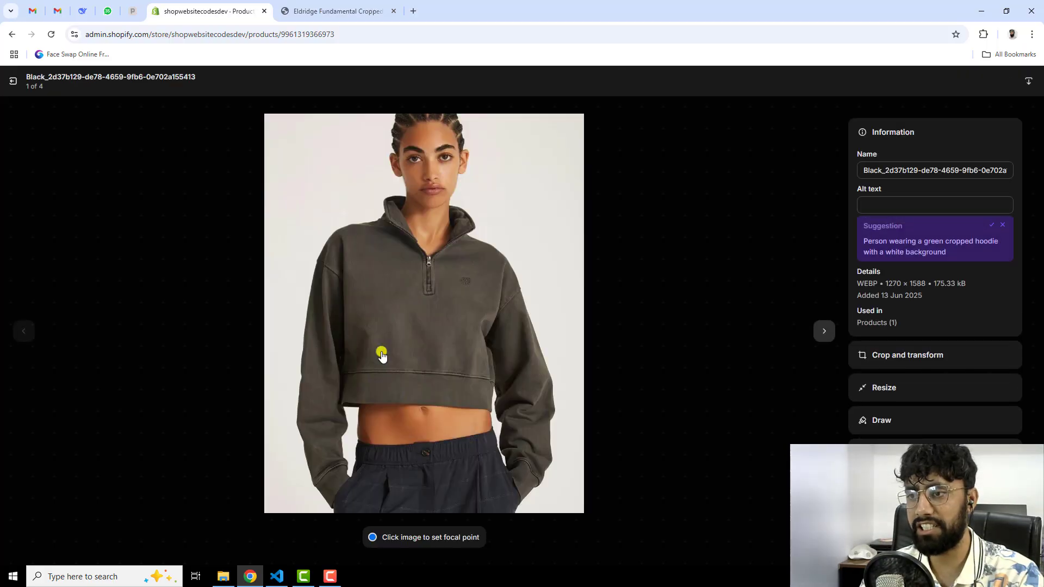
{"action": "left_click", "coordinate": [889, 206]}
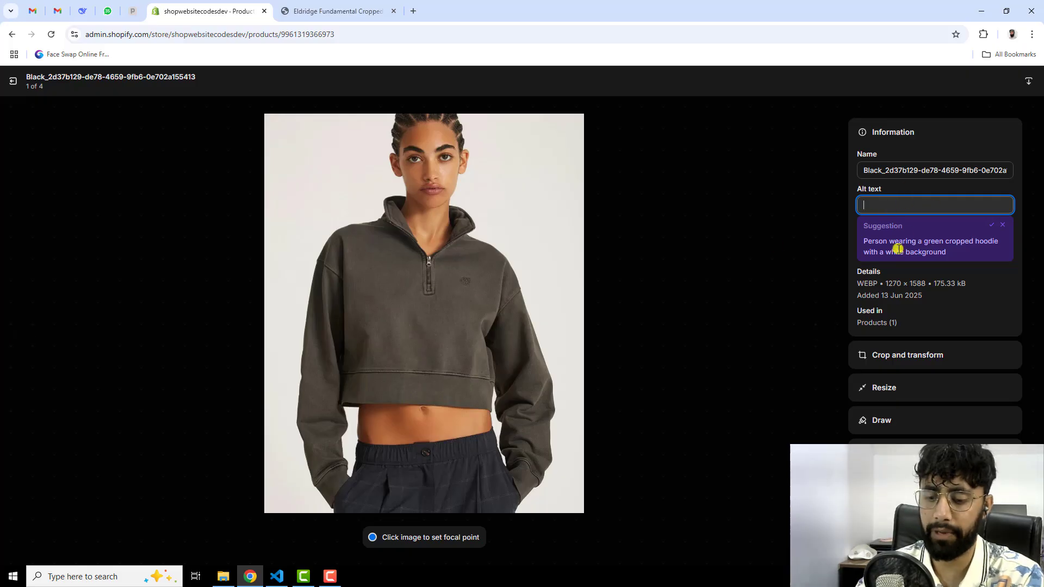
{"action": "type", "text": "Black"}
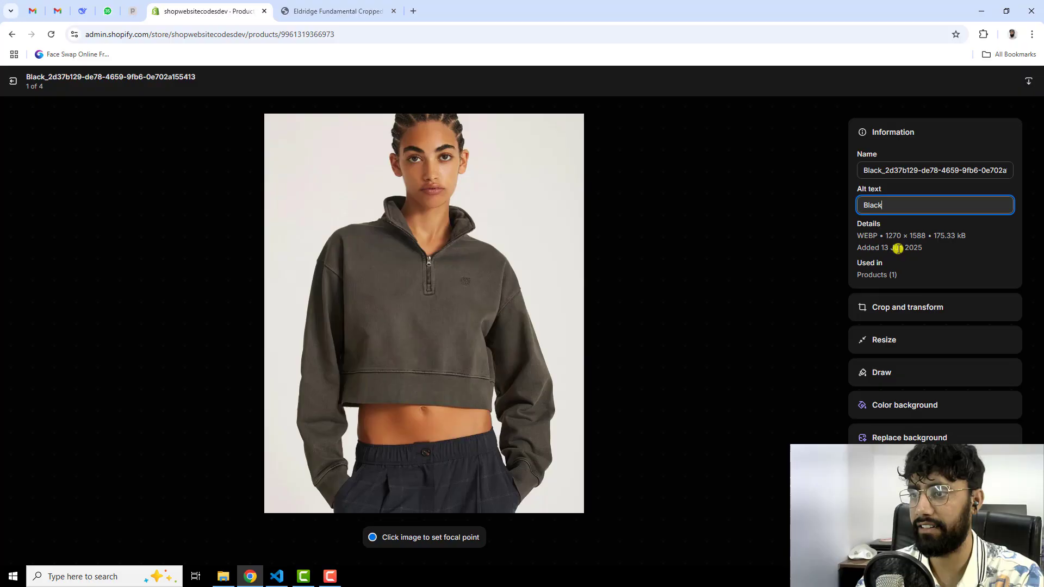
{"action": "left_click", "coordinate": [1004, 81]}
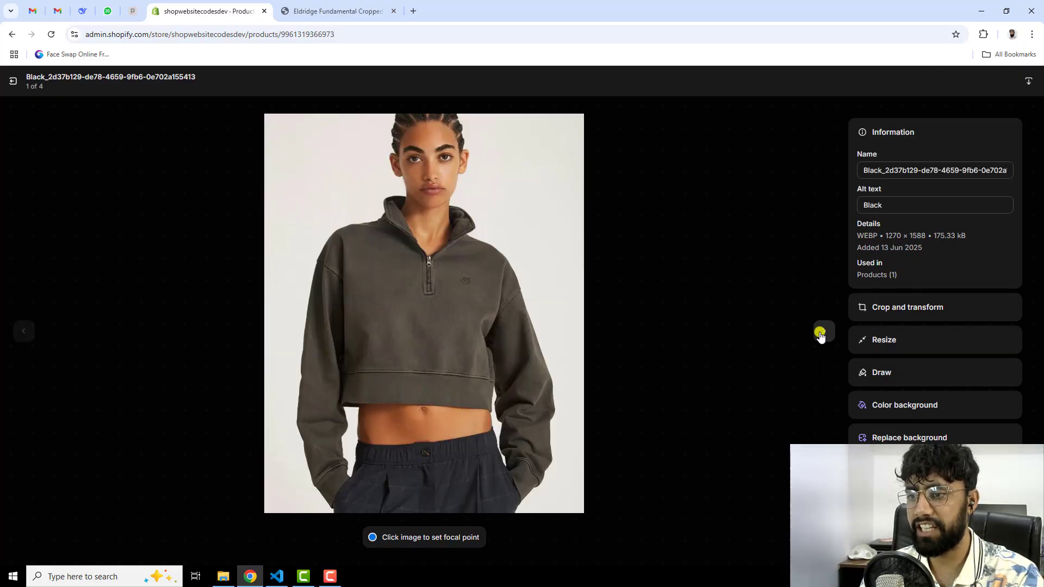
{"action": "left_click", "coordinate": [820, 335]}
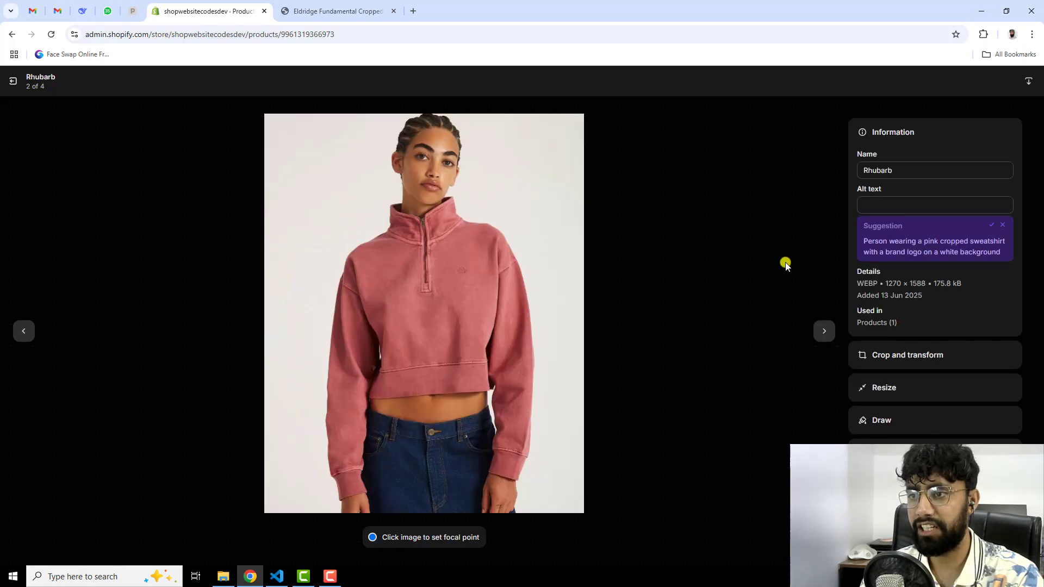
{"action": "left_click", "coordinate": [881, 164]}
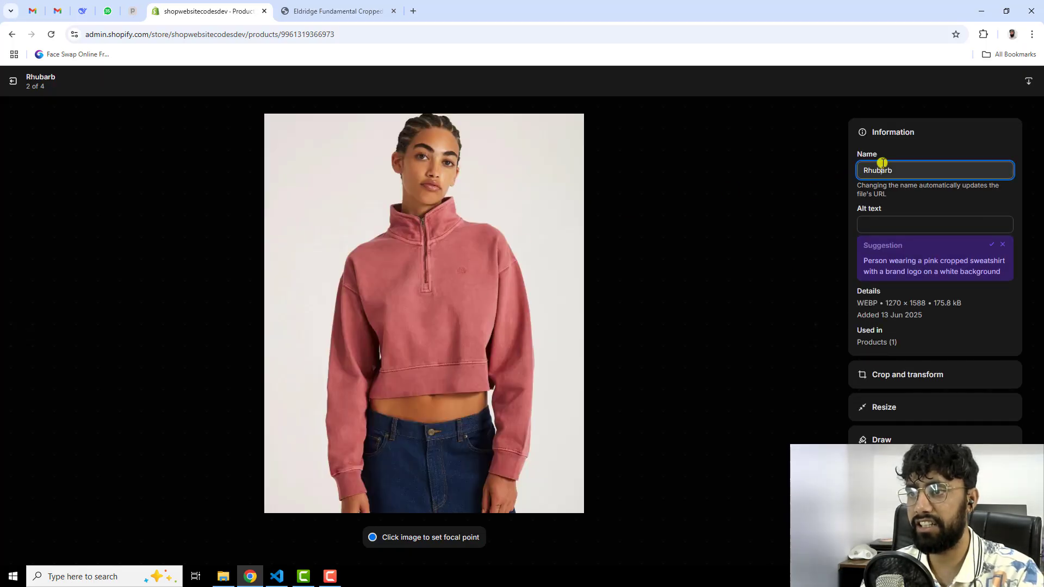
{"action": "left_click", "coordinate": [880, 220]}
{"action": "type", "text": "Rhubarb"}
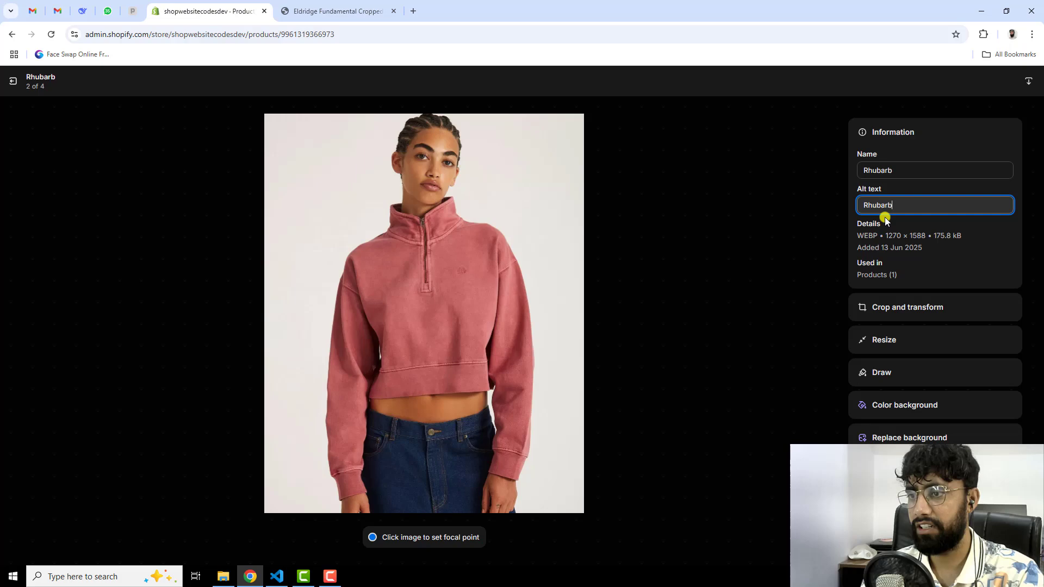
{"action": "left_click", "coordinate": [1005, 81]}
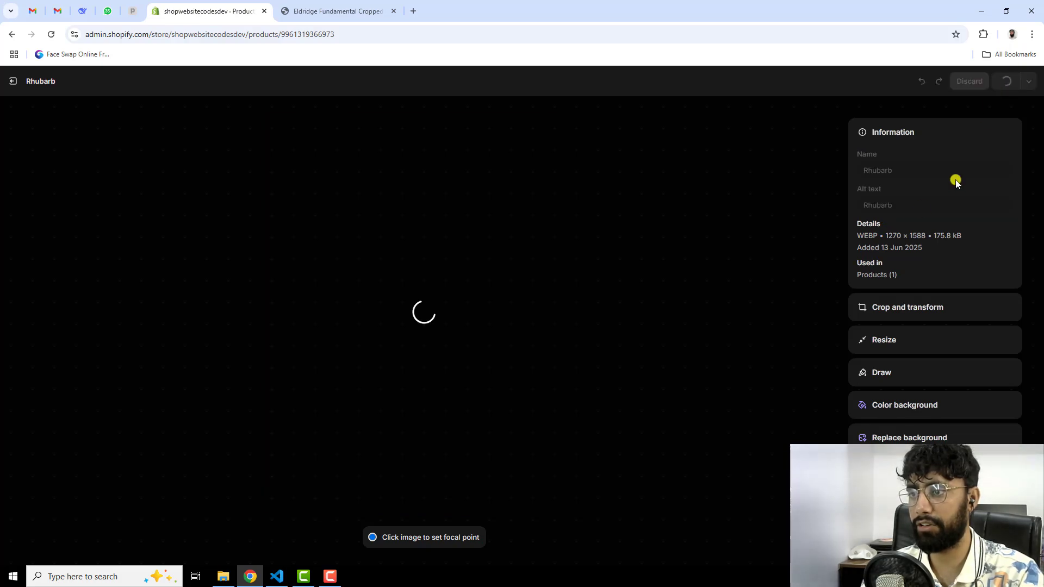
- Give the third image alt text 'Black' and the fourth 'Rhubarb'
{"action": "left_click", "coordinate": [826, 331]}
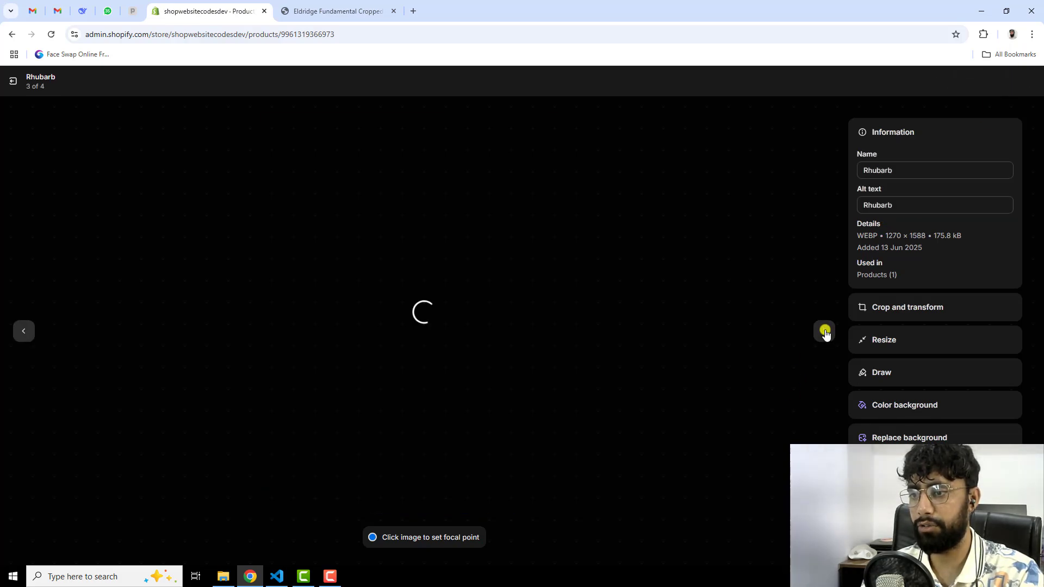
{"action": "left_click", "coordinate": [908, 207]}
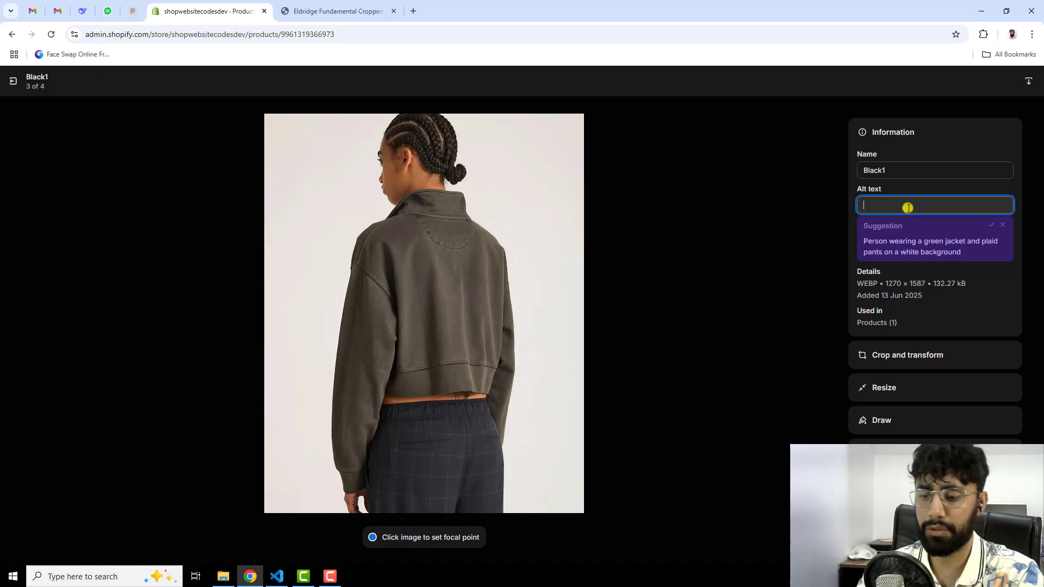
{"action": "type", "text": "Black"}
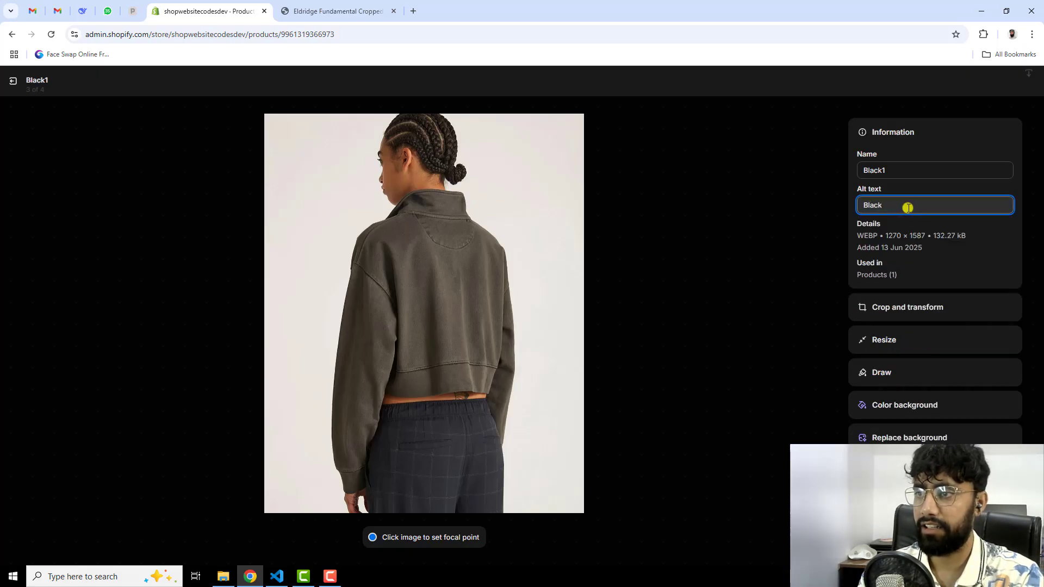
{"action": "left_click", "coordinate": [998, 82]}
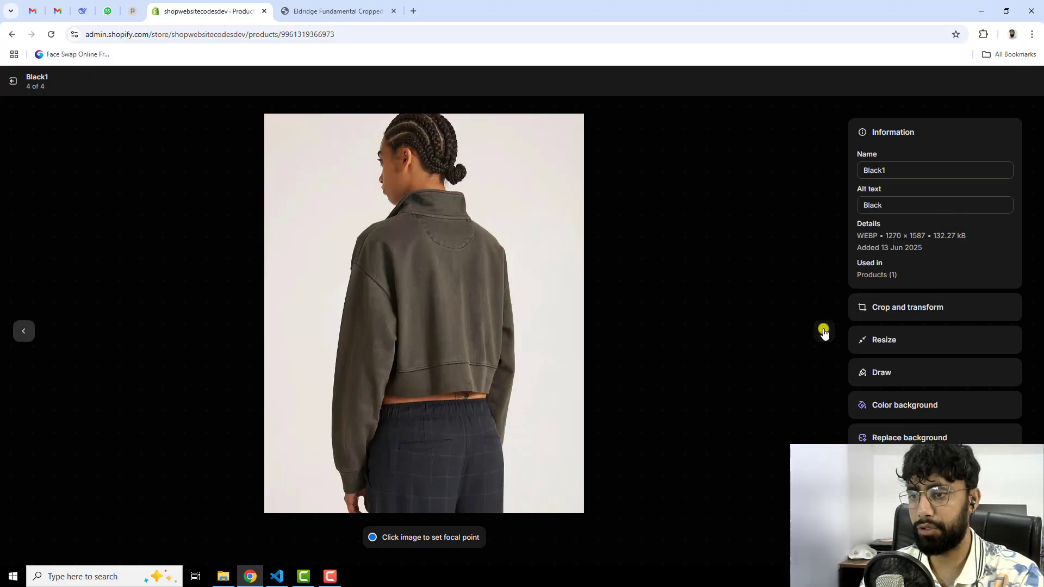
{"action": "left_click", "coordinate": [823, 329]}
{"action": "left_click", "coordinate": [879, 204]}
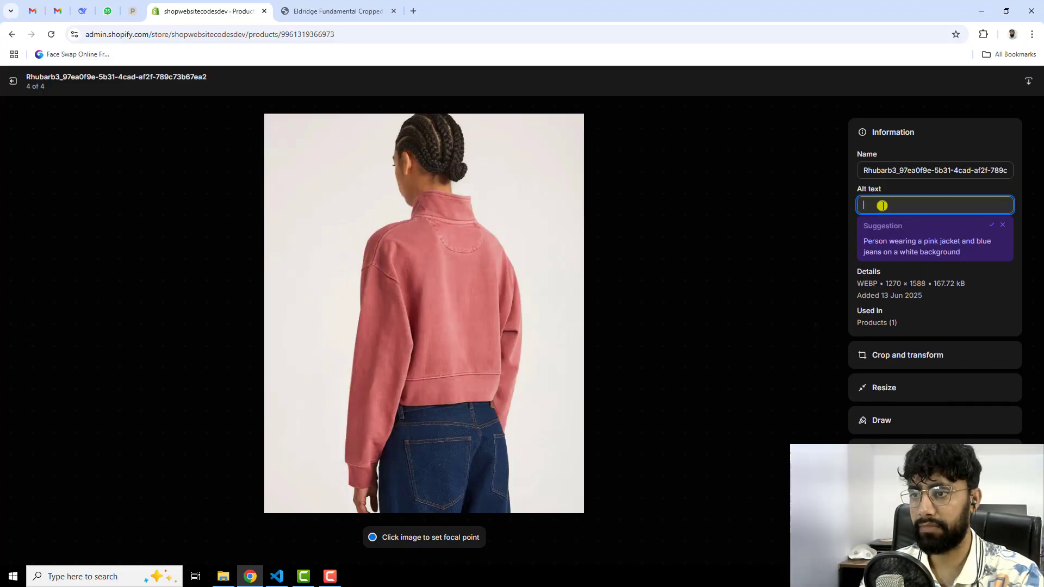
{"action": "type", "text": "Rhubarb"}
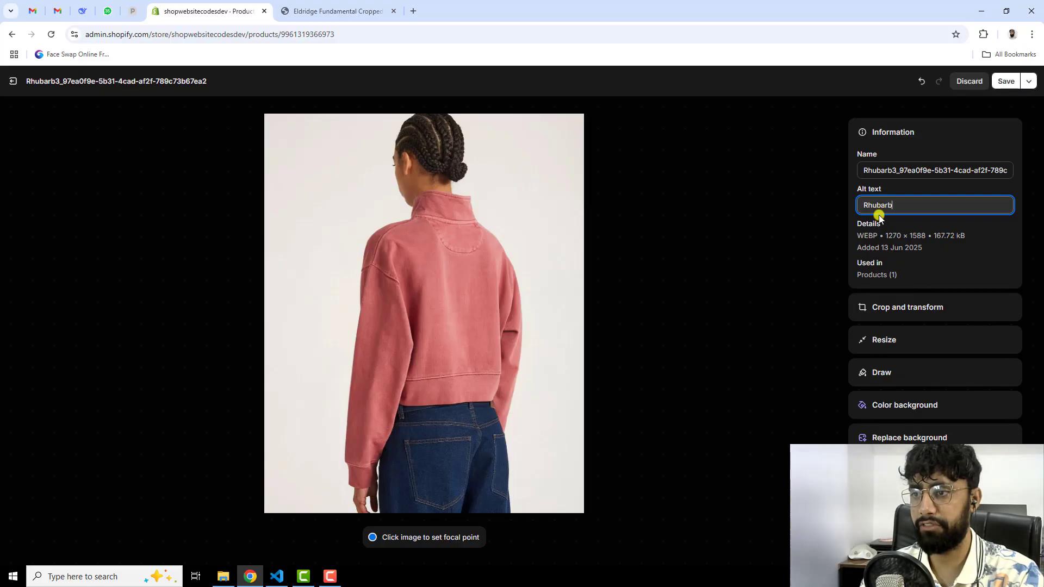
{"action": "left_click", "coordinate": [1005, 81]}
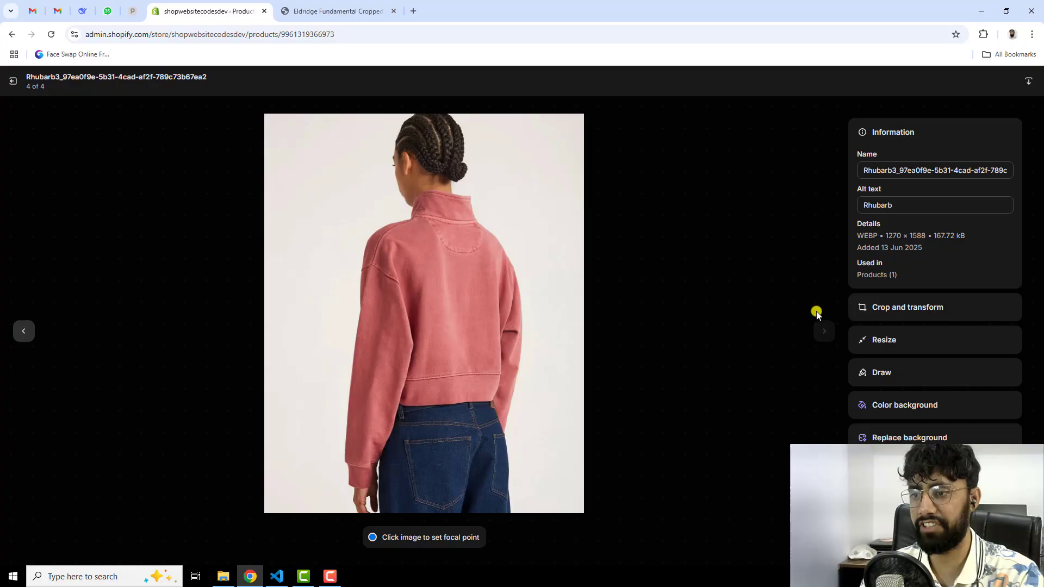
- Close the image viewer and check the Black and Rhubarb variants at $67.00 (11 and 12 available)
{"action": "left_click", "coordinate": [12, 81]}
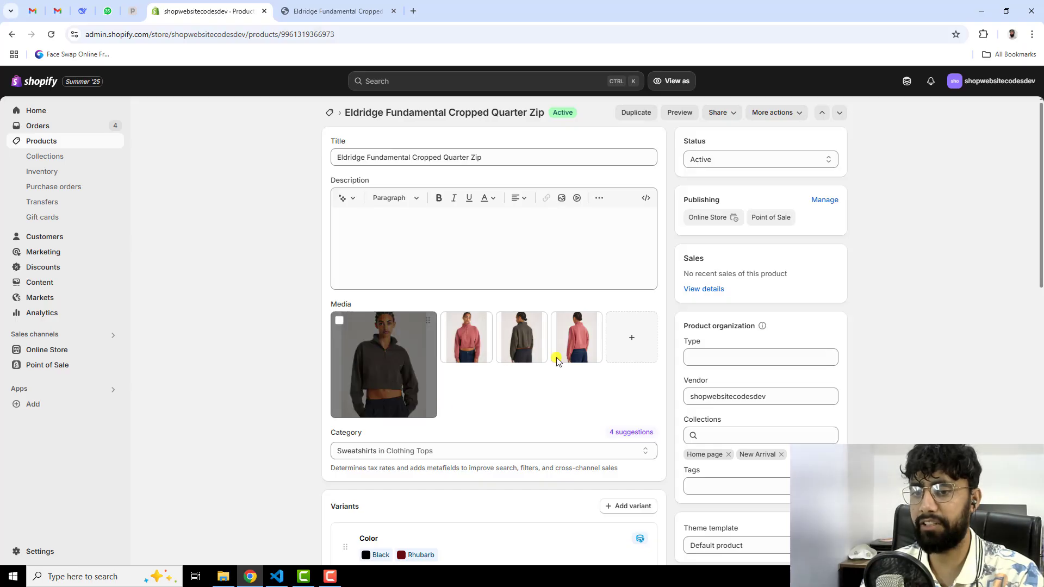
{"action": "scroll", "coordinate": [563, 399], "scroll_direction": "down", "scroll_amount": 4}
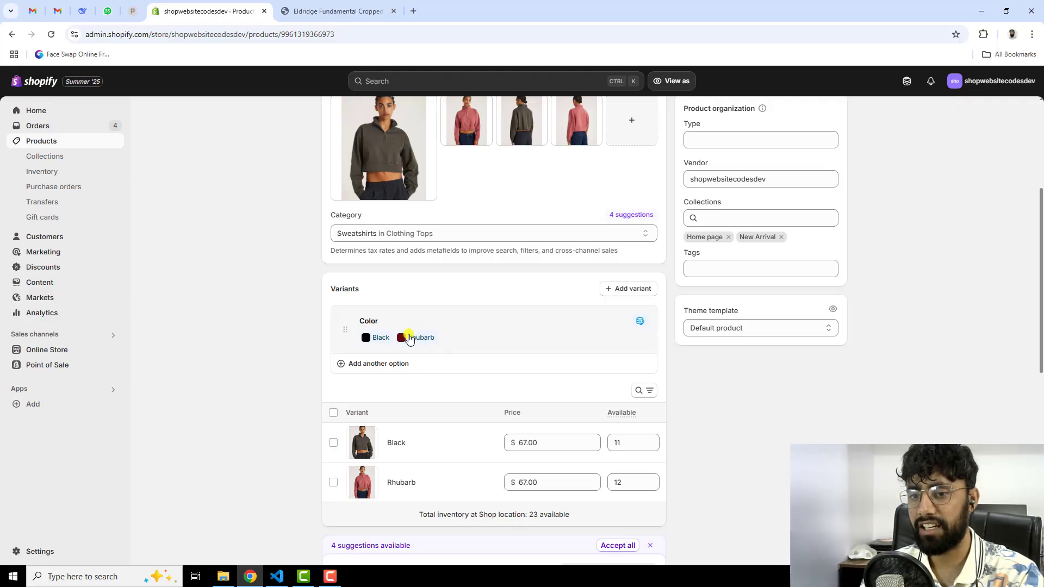
{"action": "scroll", "coordinate": [504, 284], "scroll_direction": "up", "scroll_amount": 3}
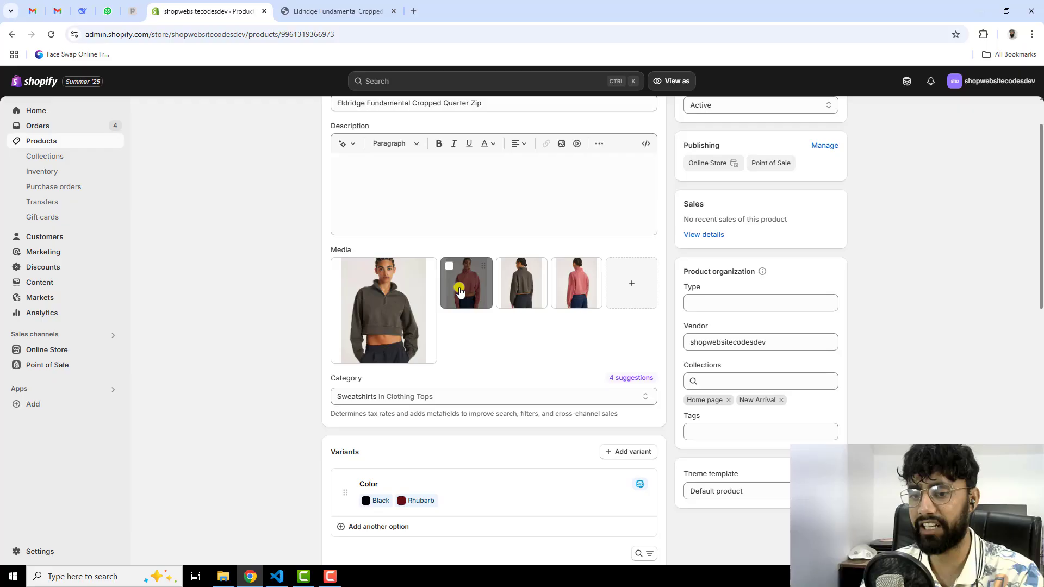
- Reload the storefront quarter zip page and check that Rhubarb shows only pink images
{"action": "left_click", "coordinate": [337, 10]}
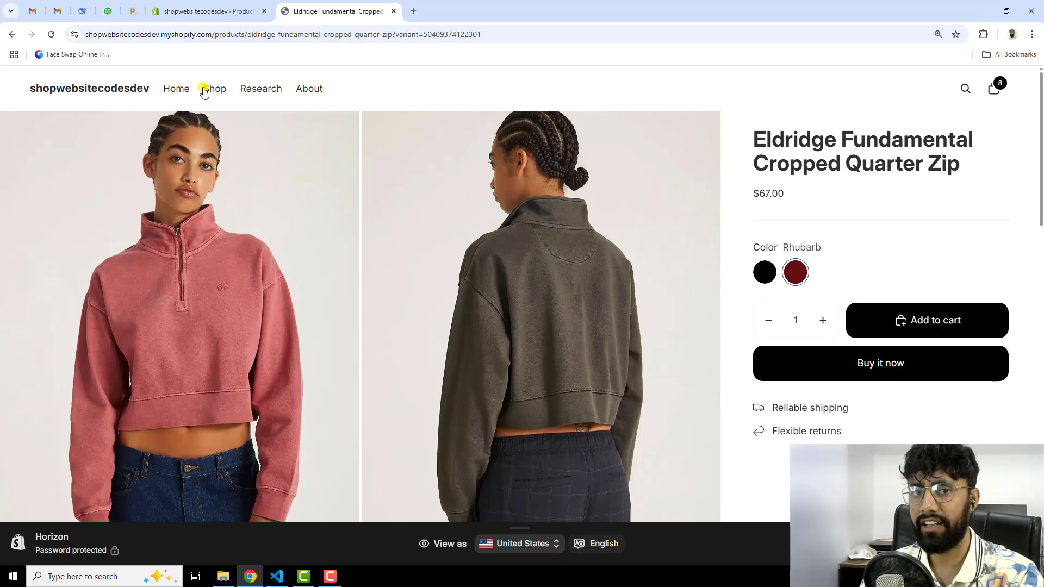
{"action": "left_click", "coordinate": [50, 34]}
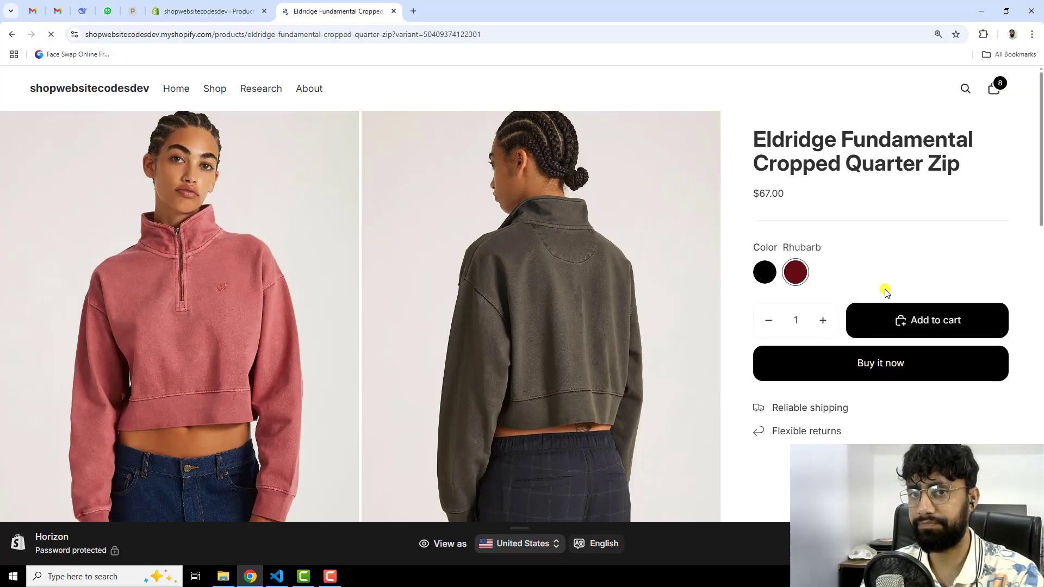
{"action": "scroll", "coordinate": [634, 344], "scroll_direction": "down", "scroll_amount": 2}
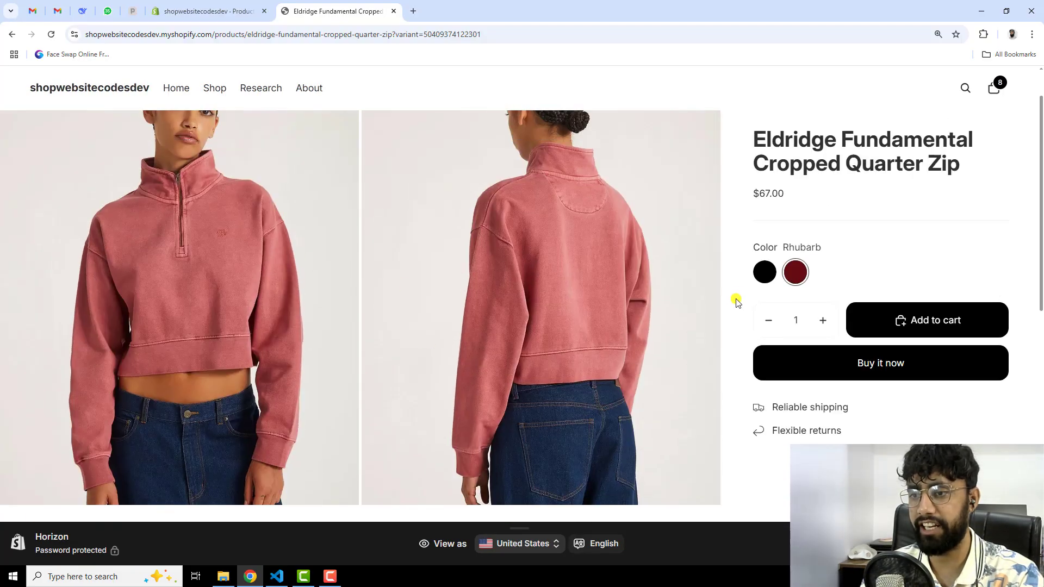
- Select the Black colour variant and confirm only Black images are shown
{"action": "left_click", "coordinate": [764, 271]}
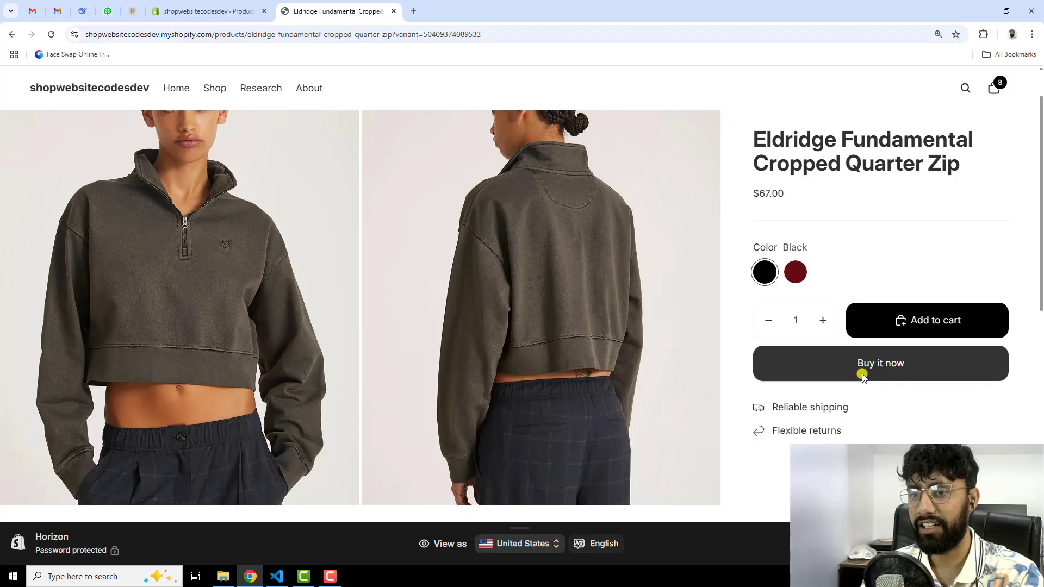
{"action": "scroll", "coordinate": [315, 347], "scroll_direction": "down", "scroll_amount": 1}
{"action": "scroll", "coordinate": [477, 336], "scroll_direction": "up", "scroll_amount": 1}
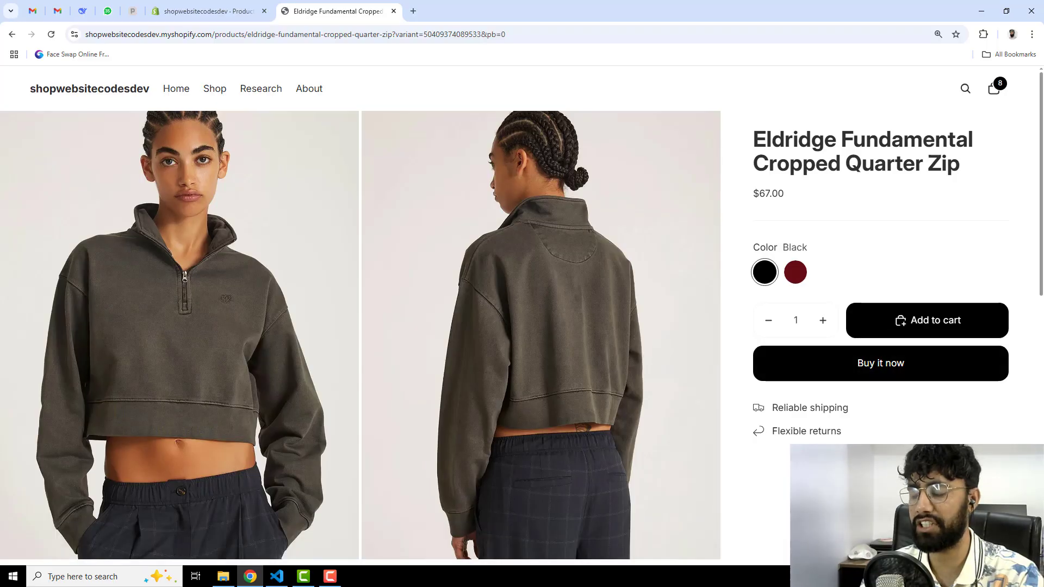
{"action": "scroll", "coordinate": [285, 117], "scroll_direction": "down", "scroll_amount": 5}
{"action": "scroll", "coordinate": [285, 117], "scroll_direction": "up", "scroll_amount": 5}
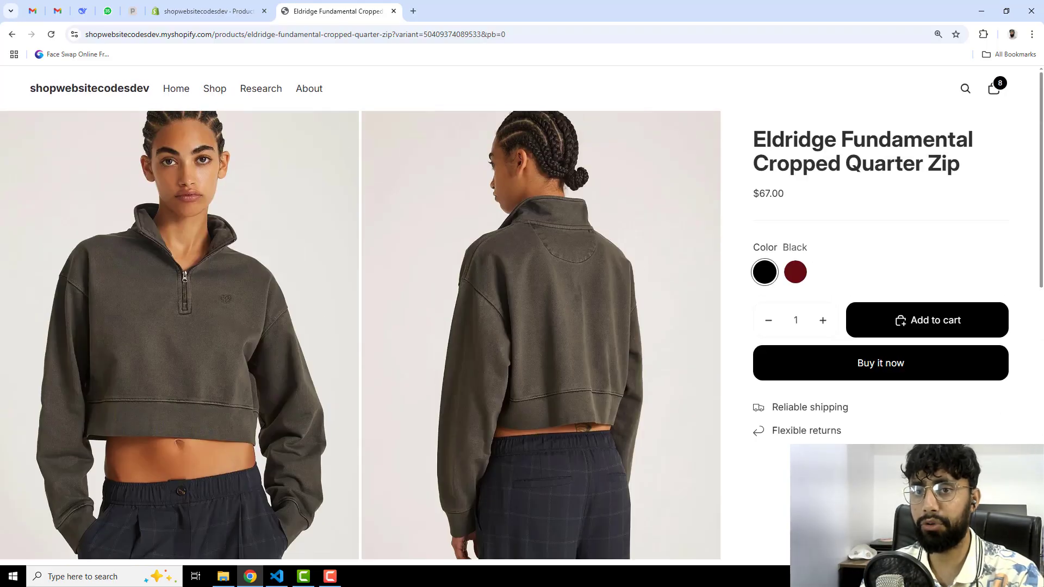
- Go from the admin Online Store themes page to the Theme Store's list of 868 themes
{"action": "left_click", "coordinate": [235, 17]}
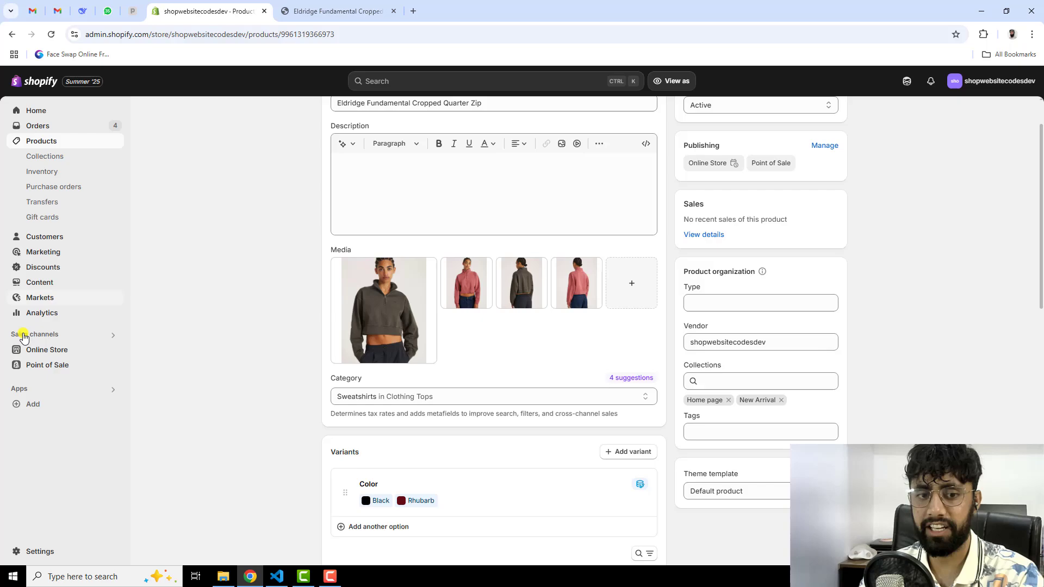
{"action": "left_click", "coordinate": [57, 349]}
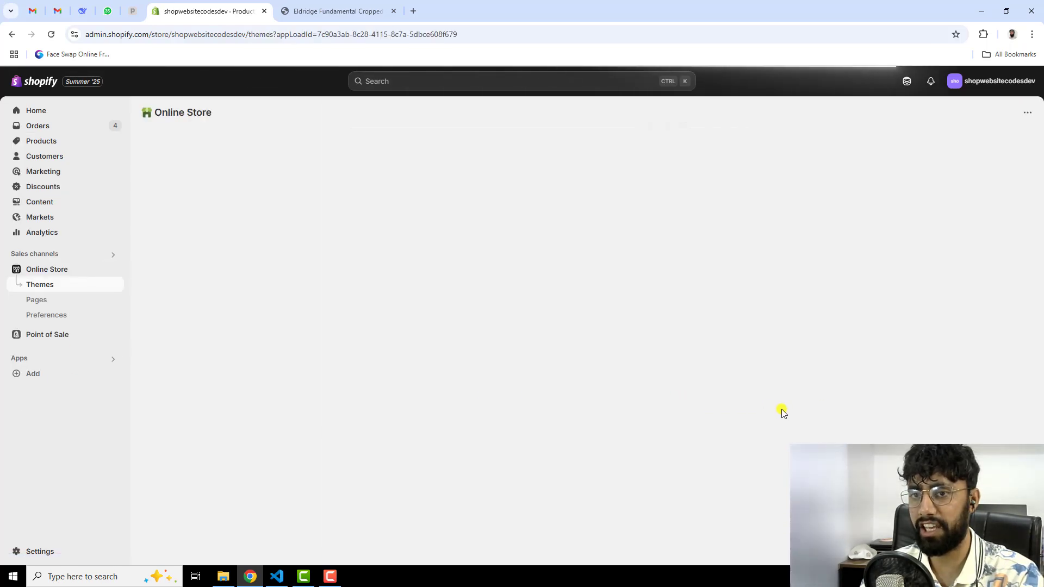
{"action": "scroll", "coordinate": [781, 414], "scroll_direction": "down", "scroll_amount": 10}
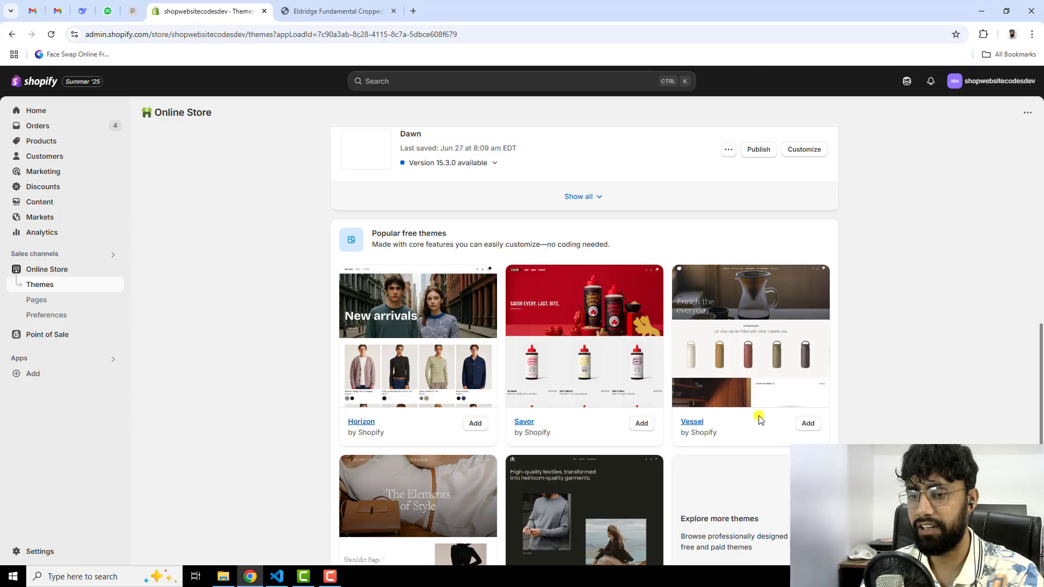
{"action": "scroll", "coordinate": [759, 419], "scroll_direction": "down", "scroll_amount": 2}
{"action": "left_click", "coordinate": [715, 459]}
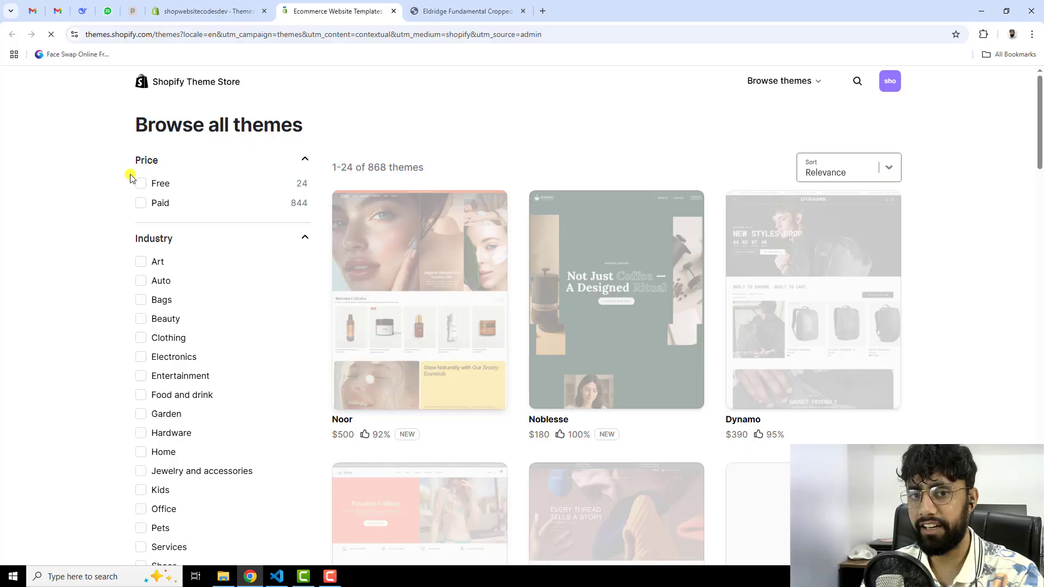
- Filter the Theme Store by Free price and browse all 24 themes, including Dawn, Horizon and Savor
{"action": "left_click", "coordinate": [142, 190]}
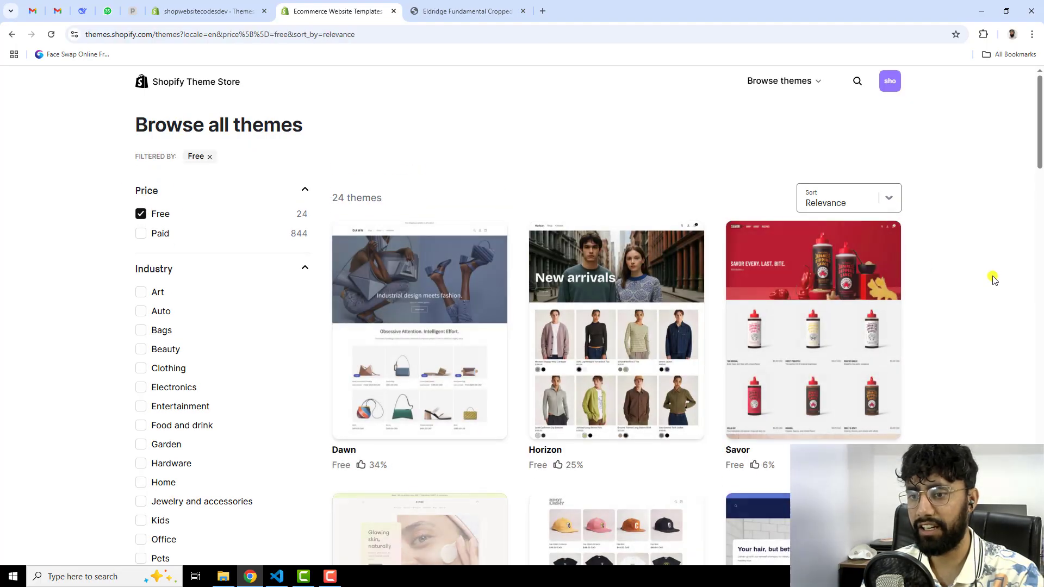
{"action": "scroll", "coordinate": [992, 278], "scroll_direction": "down", "scroll_amount": 4}
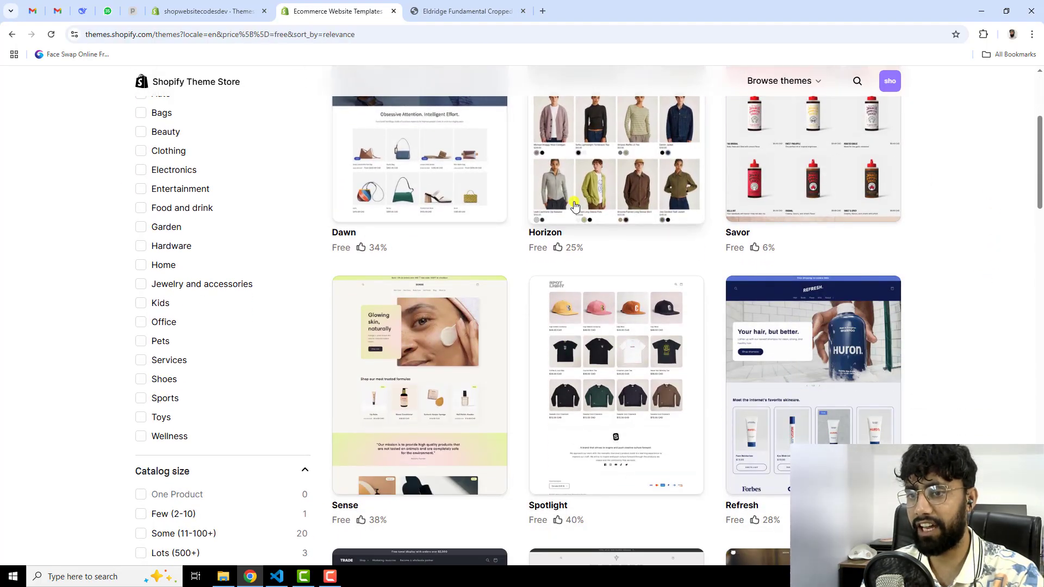
{"action": "scroll", "coordinate": [741, 217], "scroll_direction": "down", "scroll_amount": 4}
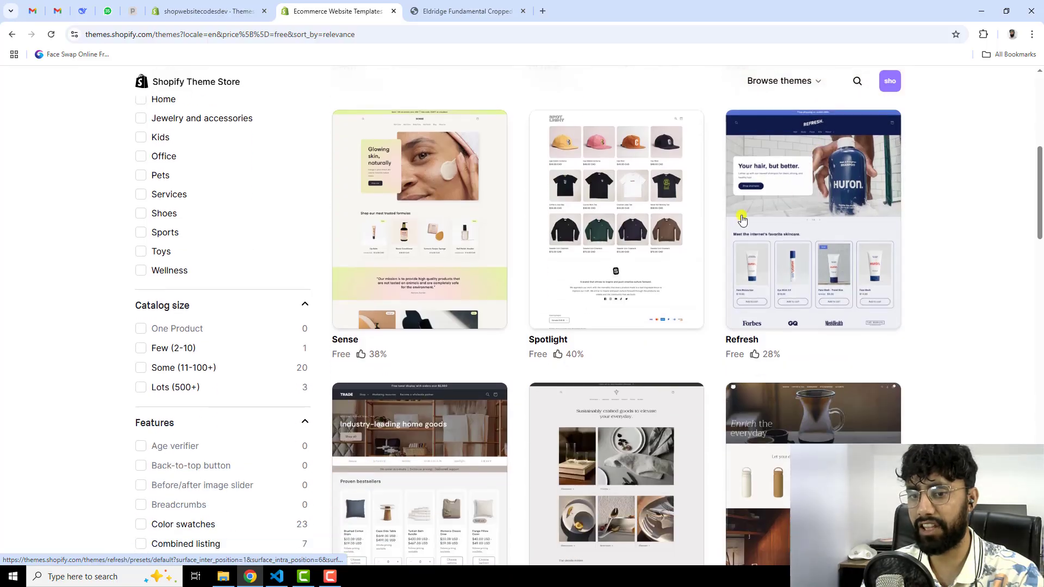
{"action": "scroll", "coordinate": [800, 291], "scroll_direction": "down", "scroll_amount": 4}
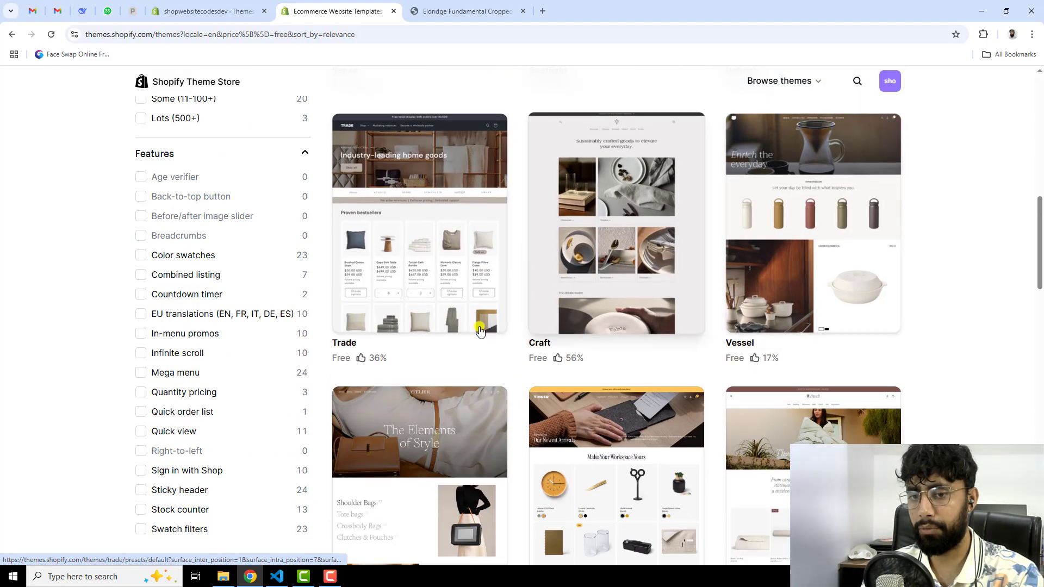
{"action": "scroll", "coordinate": [865, 321], "scroll_direction": "down", "scroll_amount": 3}
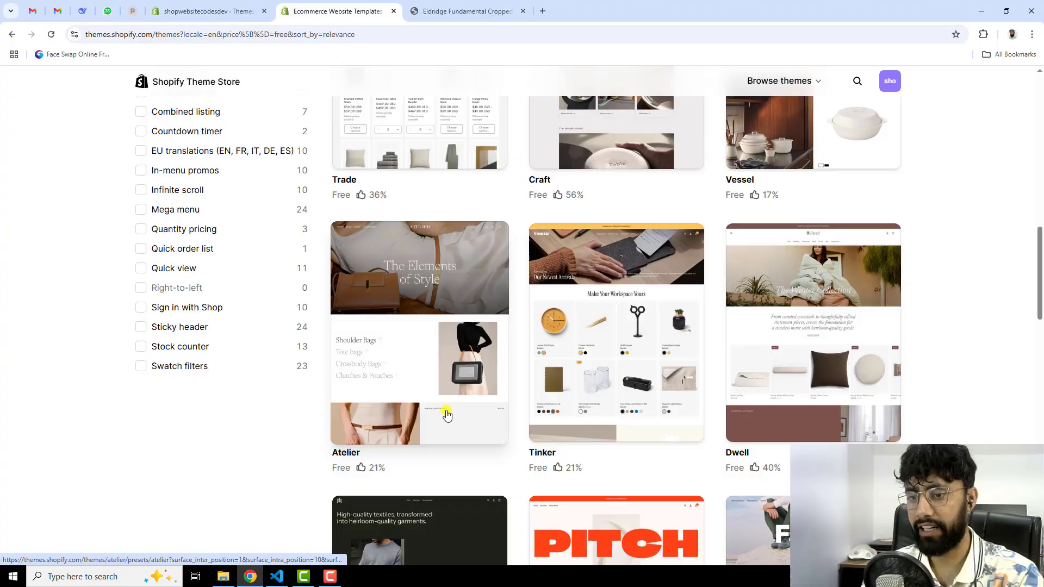
{"action": "scroll", "coordinate": [686, 398], "scroll_direction": "down", "scroll_amount": 6}
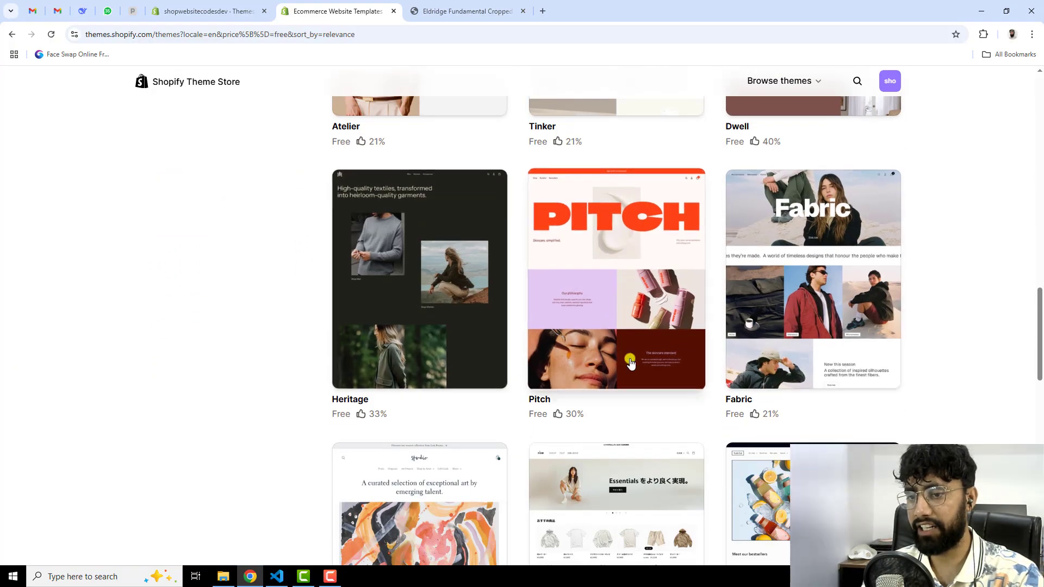
{"action": "scroll", "coordinate": [797, 366], "scroll_direction": "down", "scroll_amount": 4}
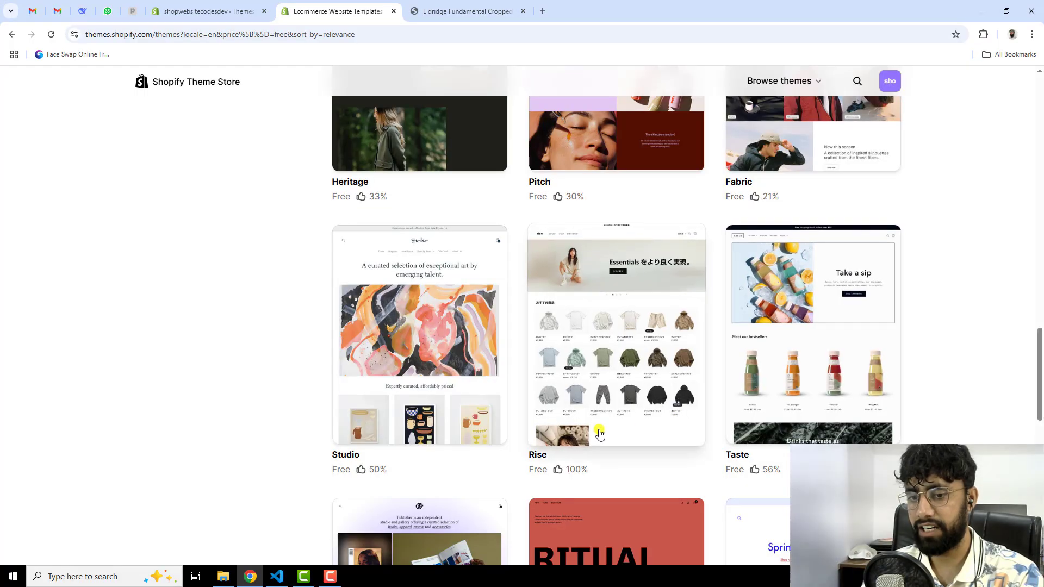
{"action": "scroll", "coordinate": [852, 398], "scroll_direction": "down", "scroll_amount": 6}
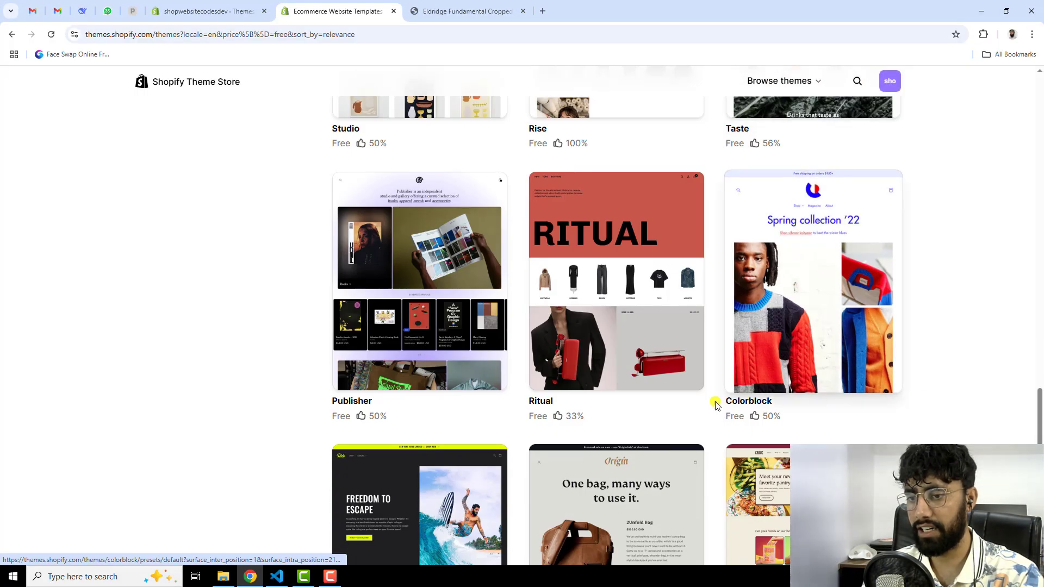
{"action": "scroll", "coordinate": [684, 376], "scroll_direction": "down", "scroll_amount": 5}
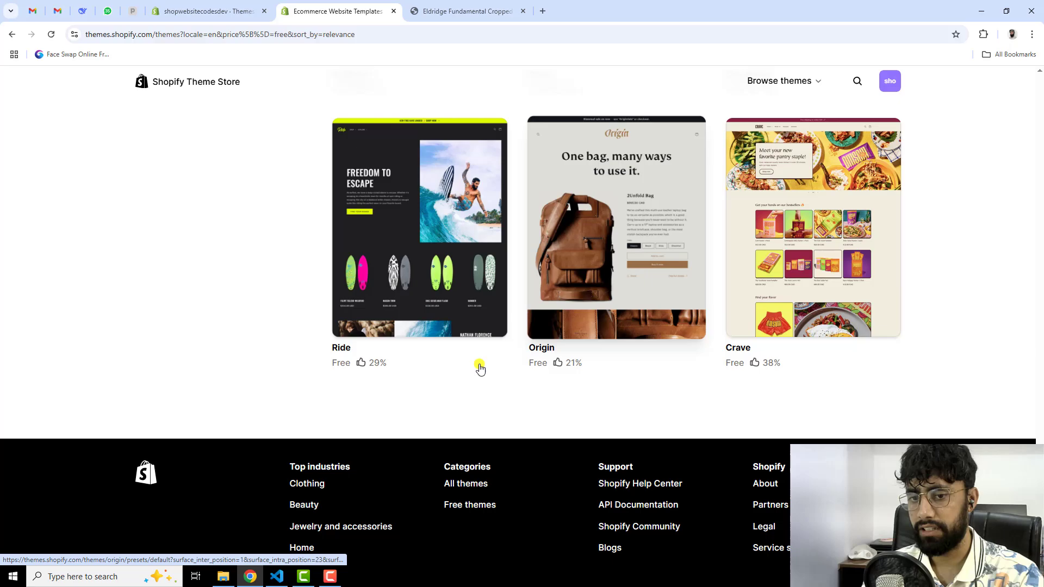
{"action": "scroll", "coordinate": [987, 289], "scroll_direction": "up", "scroll_amount": 20}
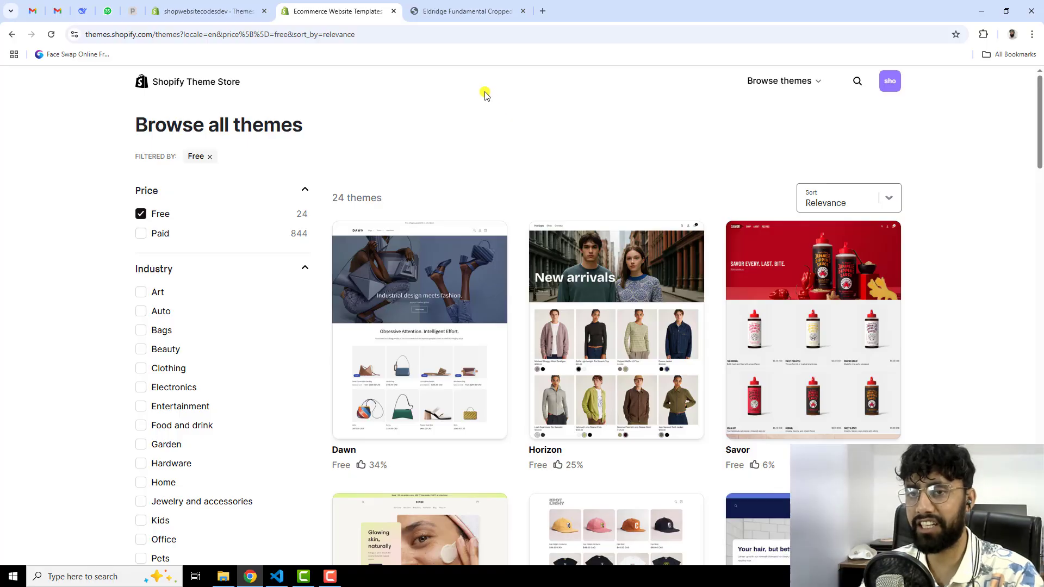
- Return to the storefront quarter zip page with Black selected at $67.00
{"action": "left_click", "coordinate": [466, 6]}
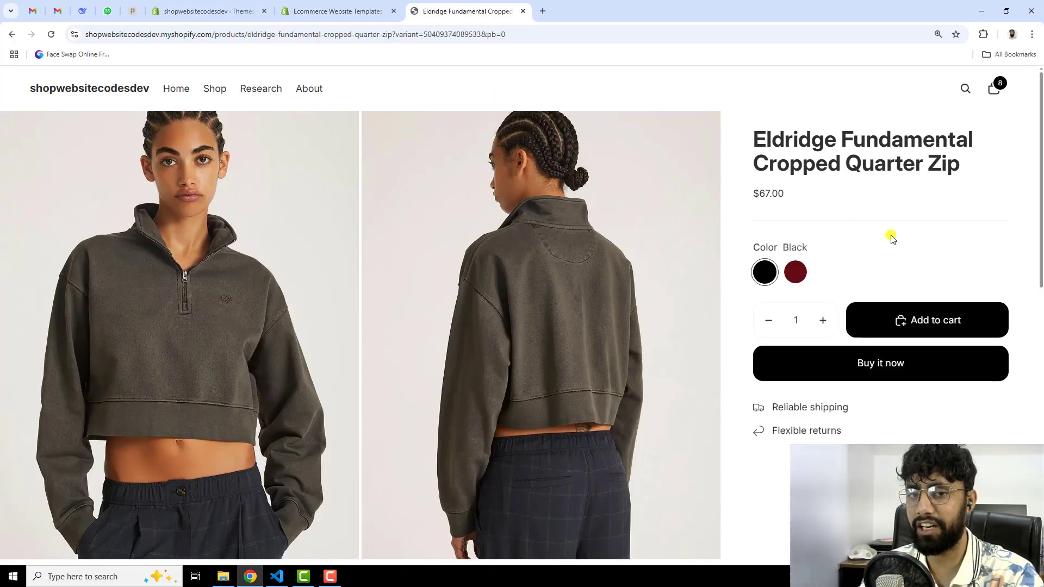